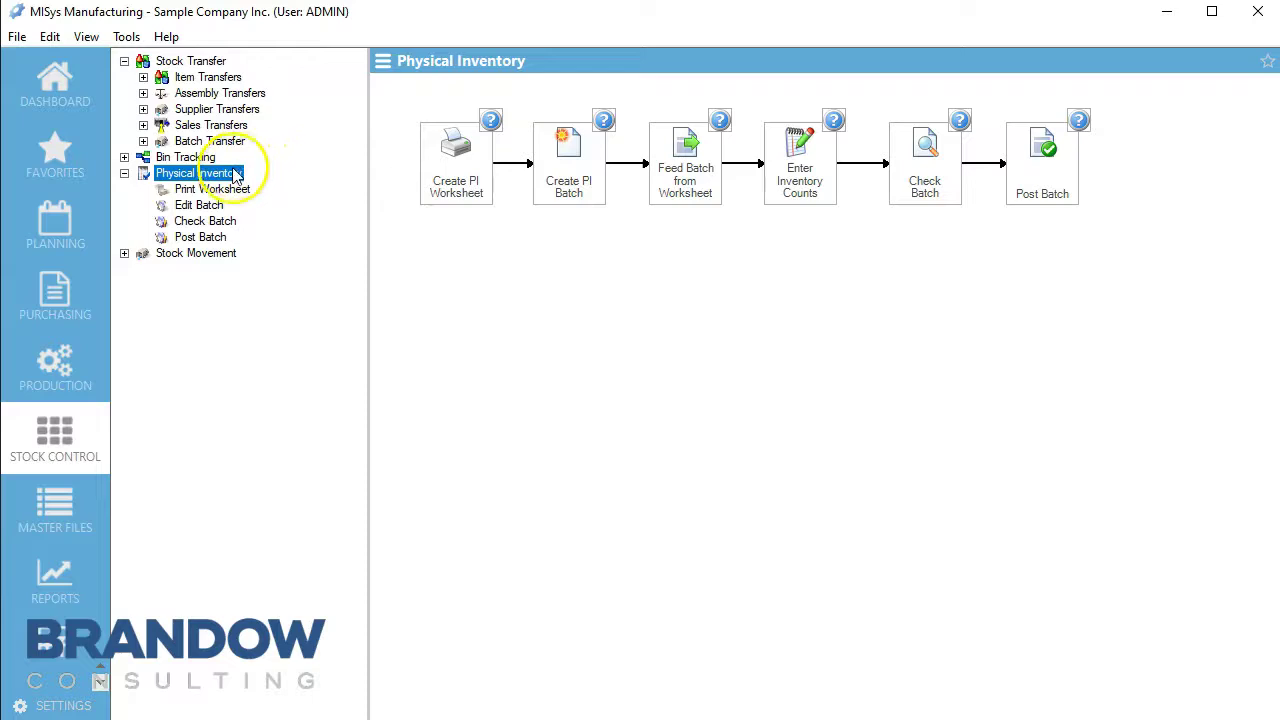
# Create a new physical inventory batch with the description "Initial".
pyautogui.click(199, 206)
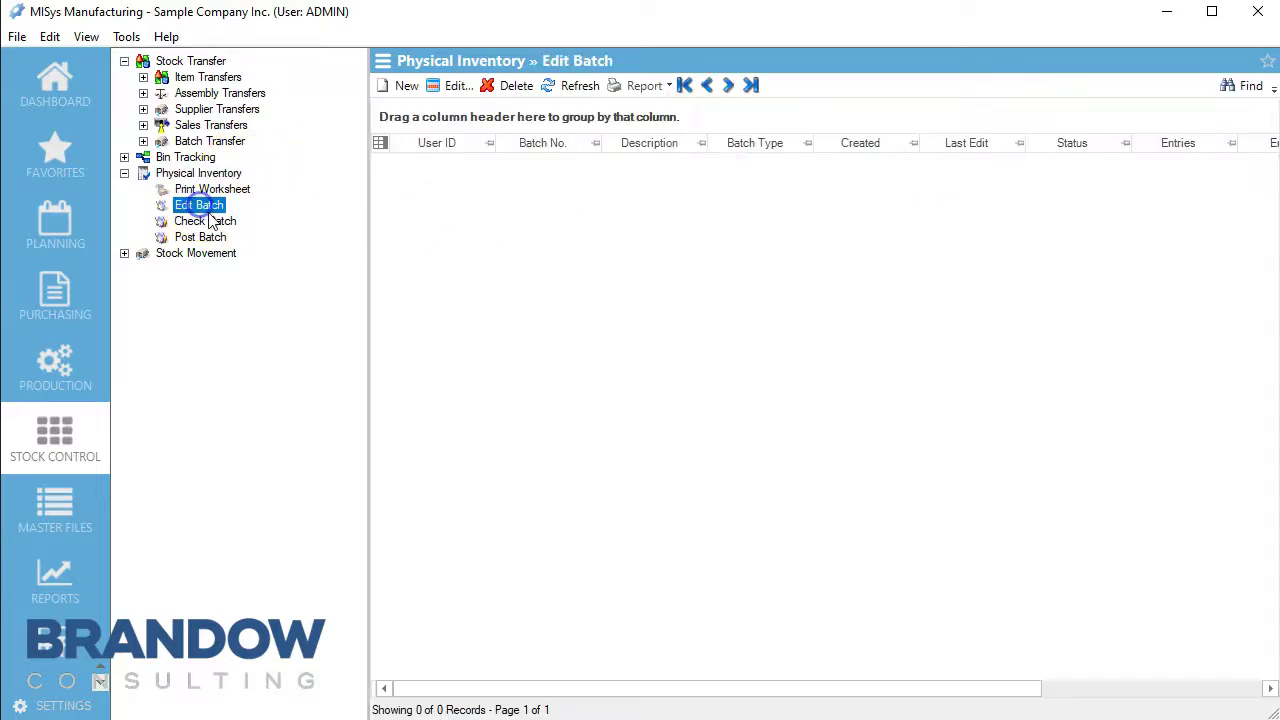
pyautogui.click(432, 93)
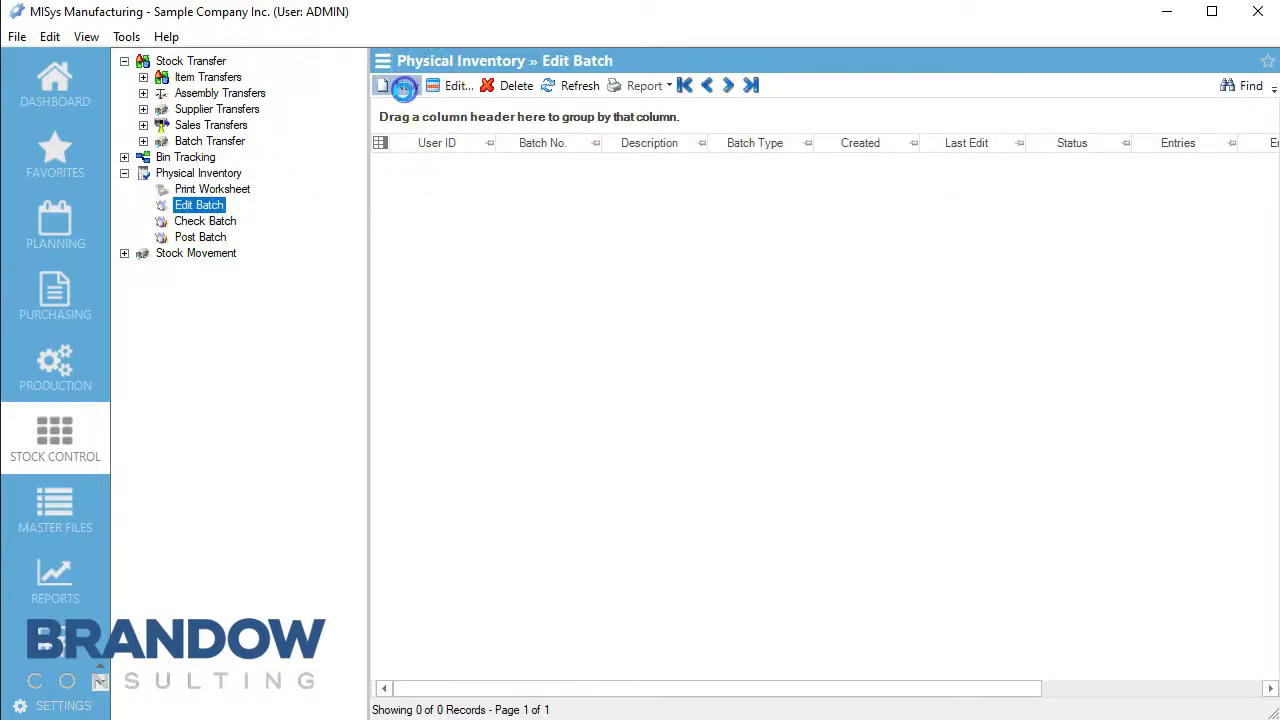
pyautogui.press('Tab')
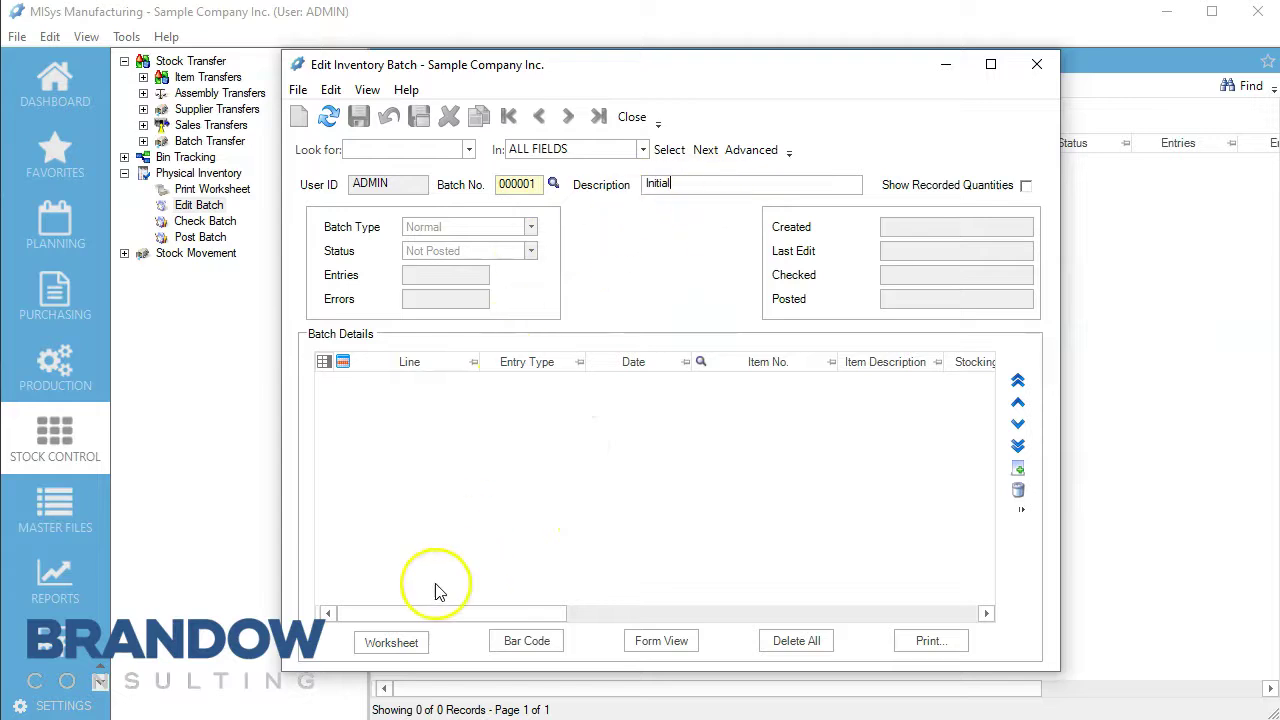
# Feed the batch from the worksheet with count type Total (Stock + WIP), Recorded count quantity and date 06/23/2020.
pyautogui.click(388, 641)
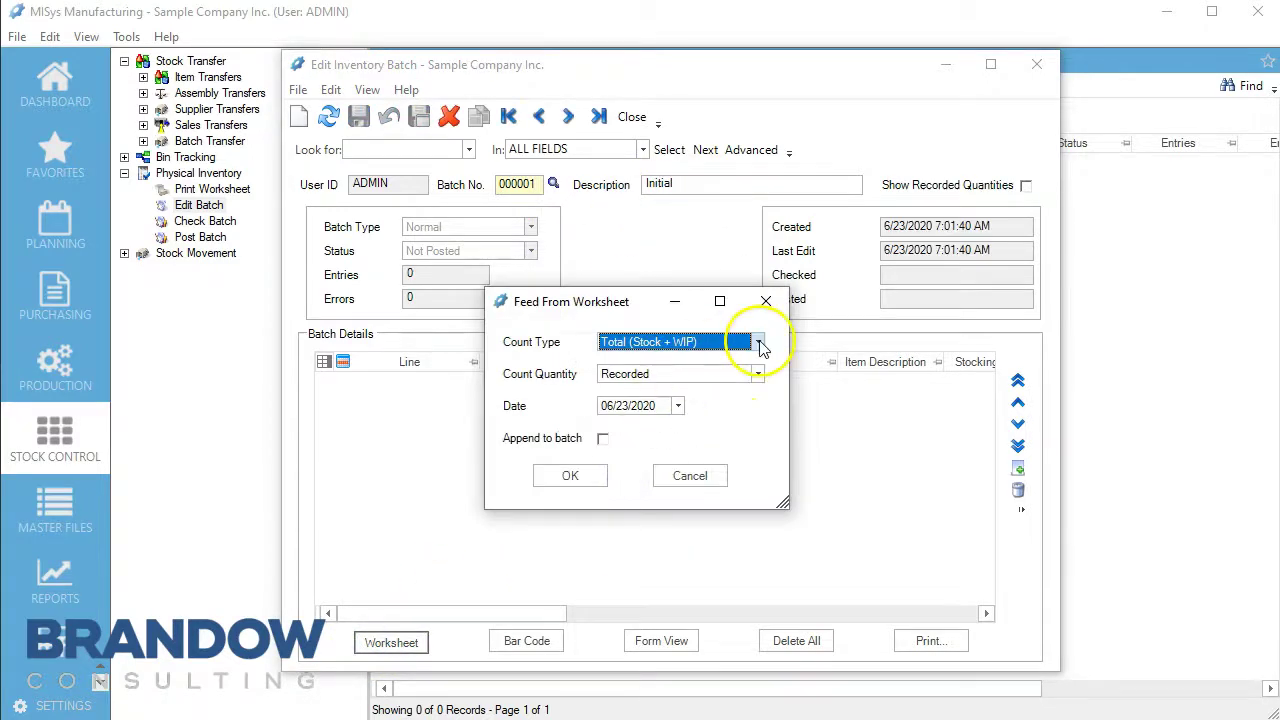
pyautogui.click(759, 343)
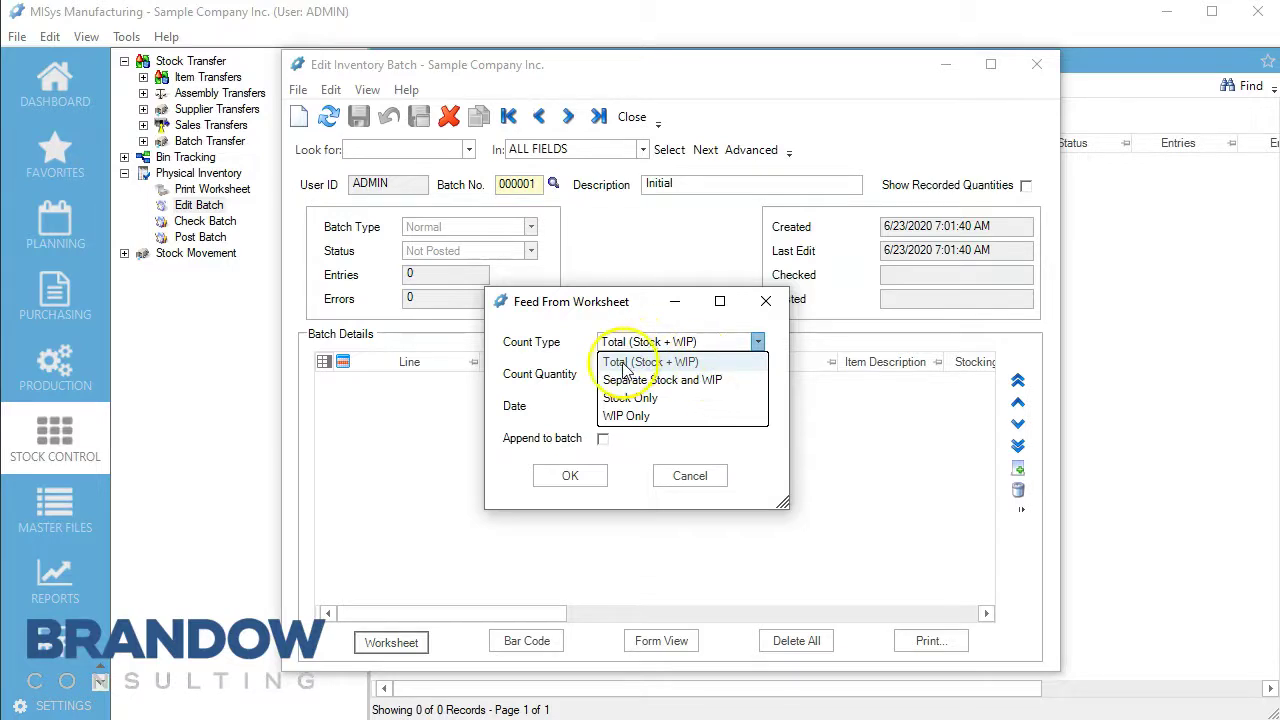
pyautogui.click(678, 369)
pyautogui.click(570, 475)
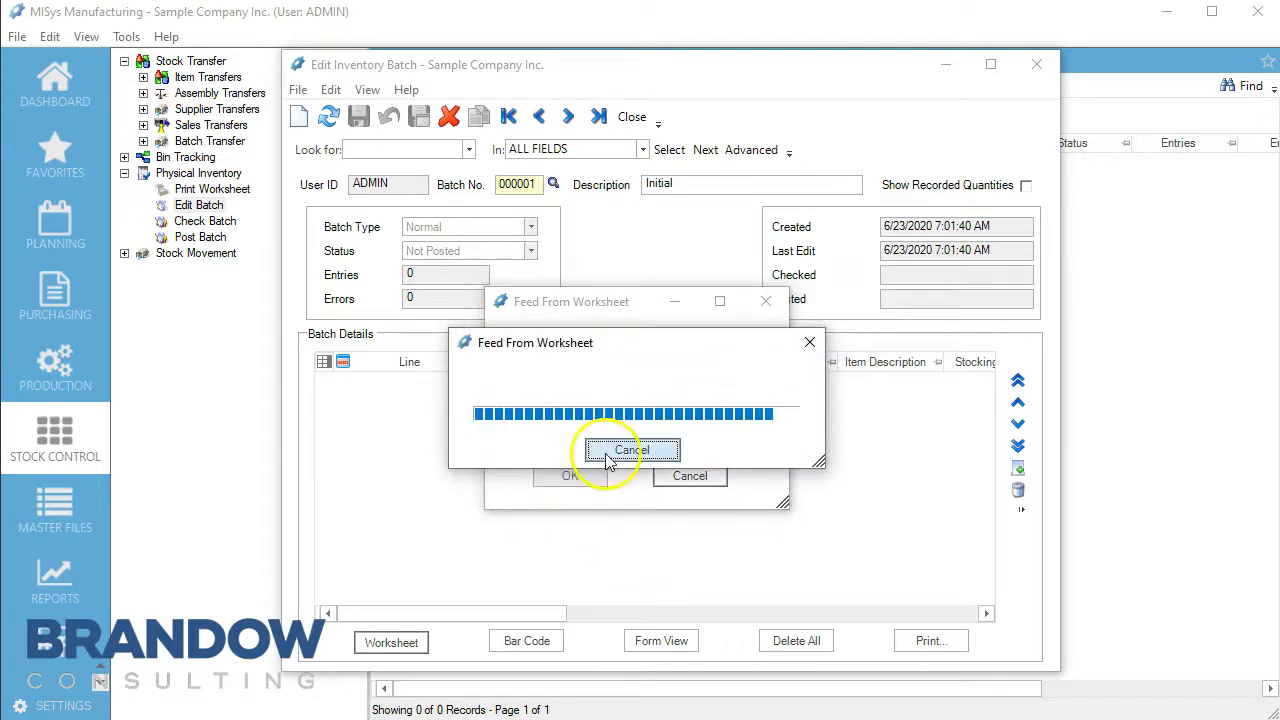
pyautogui.click(712, 478)
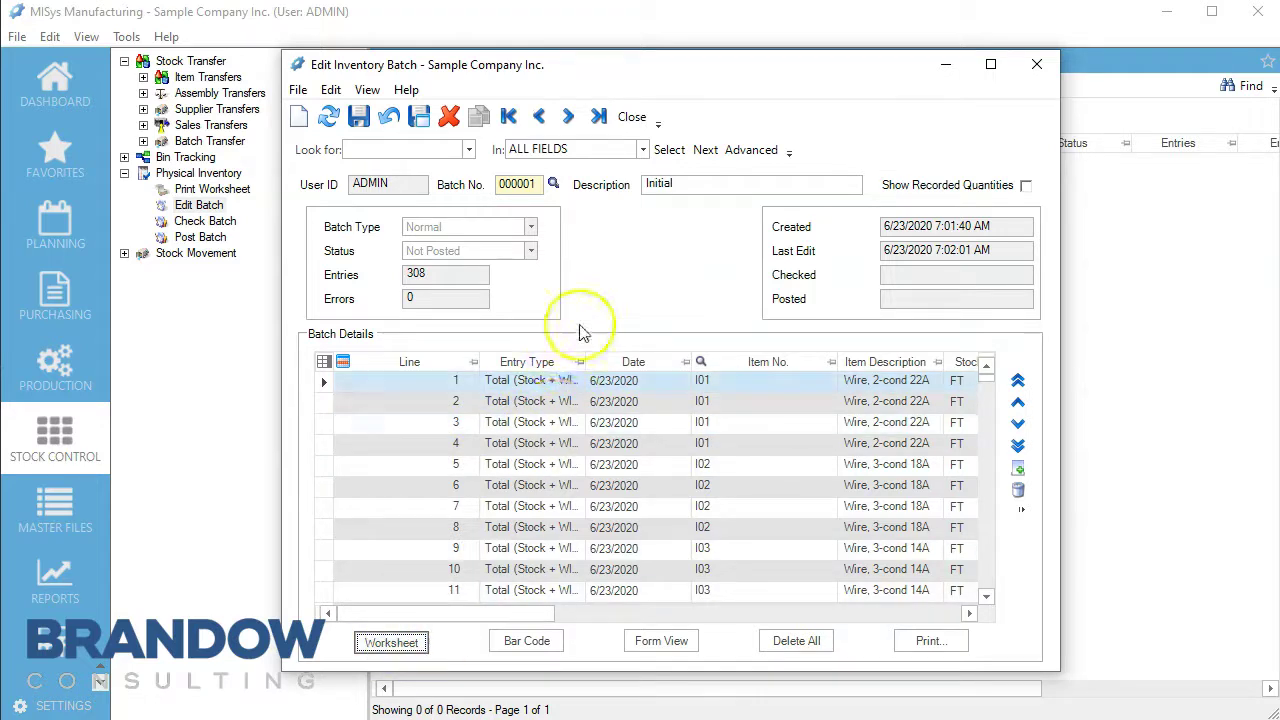
# Examine the entry type options and the counted stock and WIP values of the batch's first line.
pyautogui.click(579, 385)
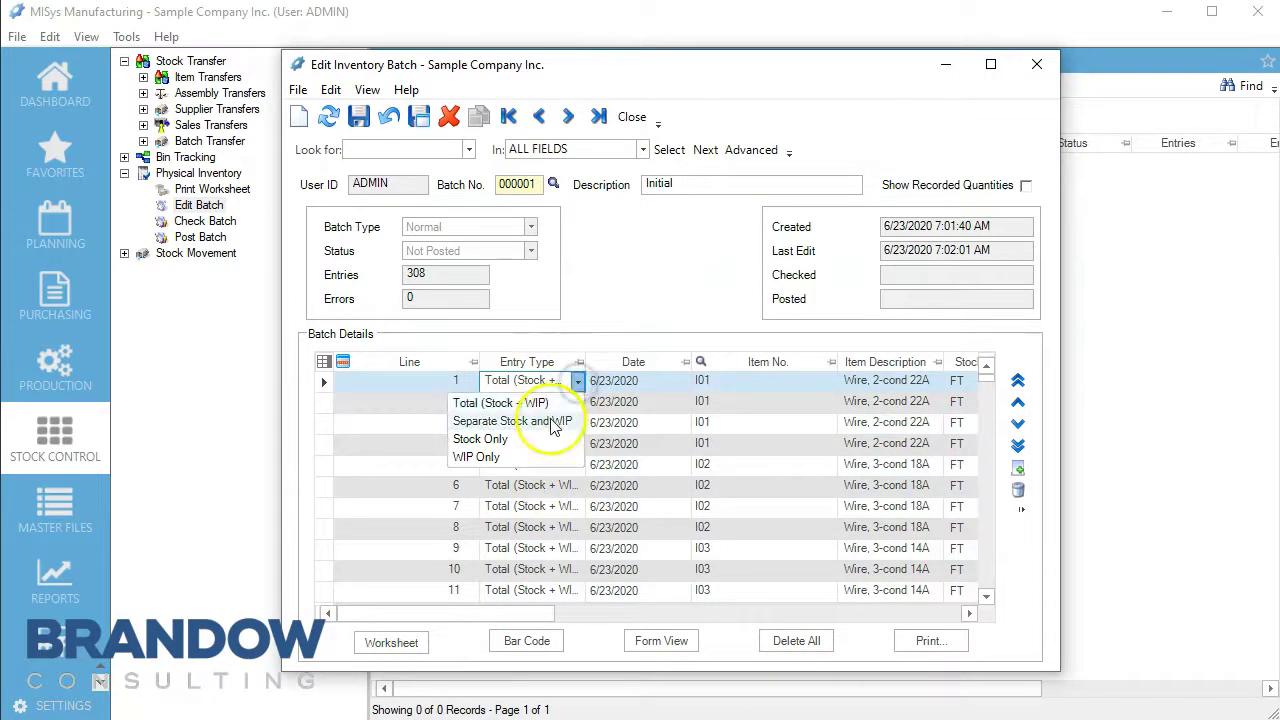
pyautogui.click(579, 385)
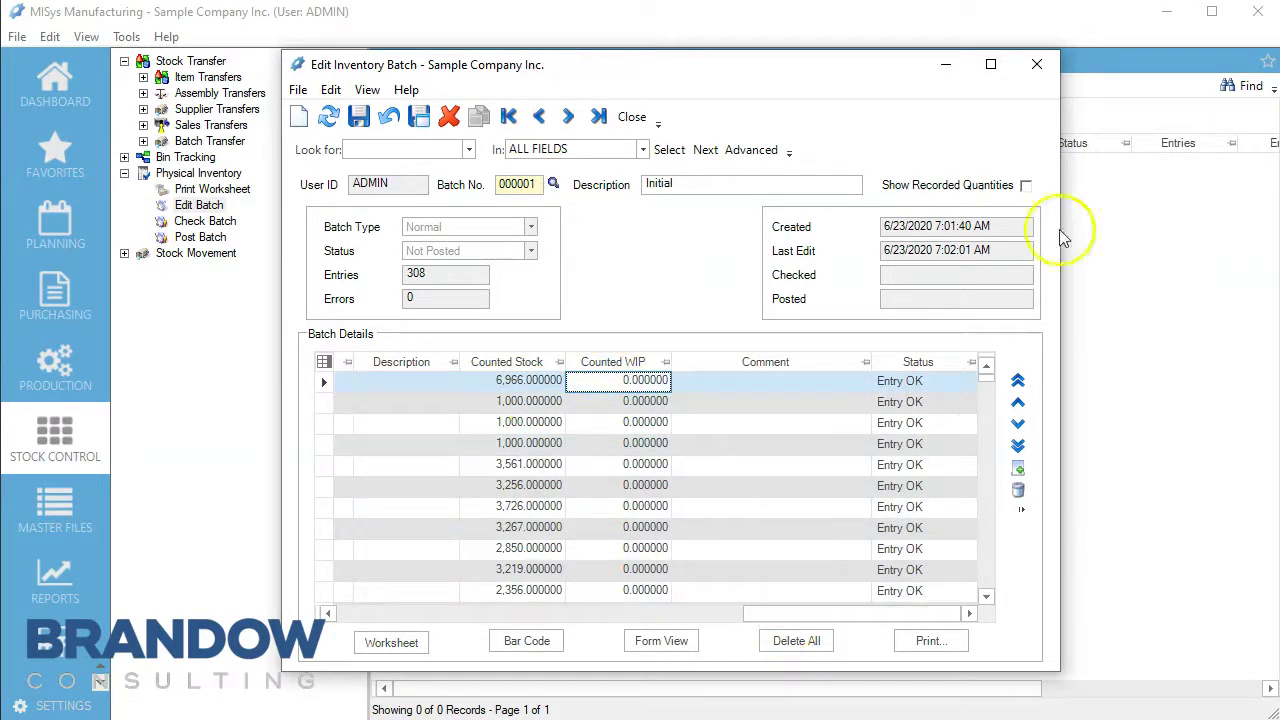
pyautogui.moveTo(843, 612); pyautogui.dragTo(757, 612)
pyautogui.click(730, 382)
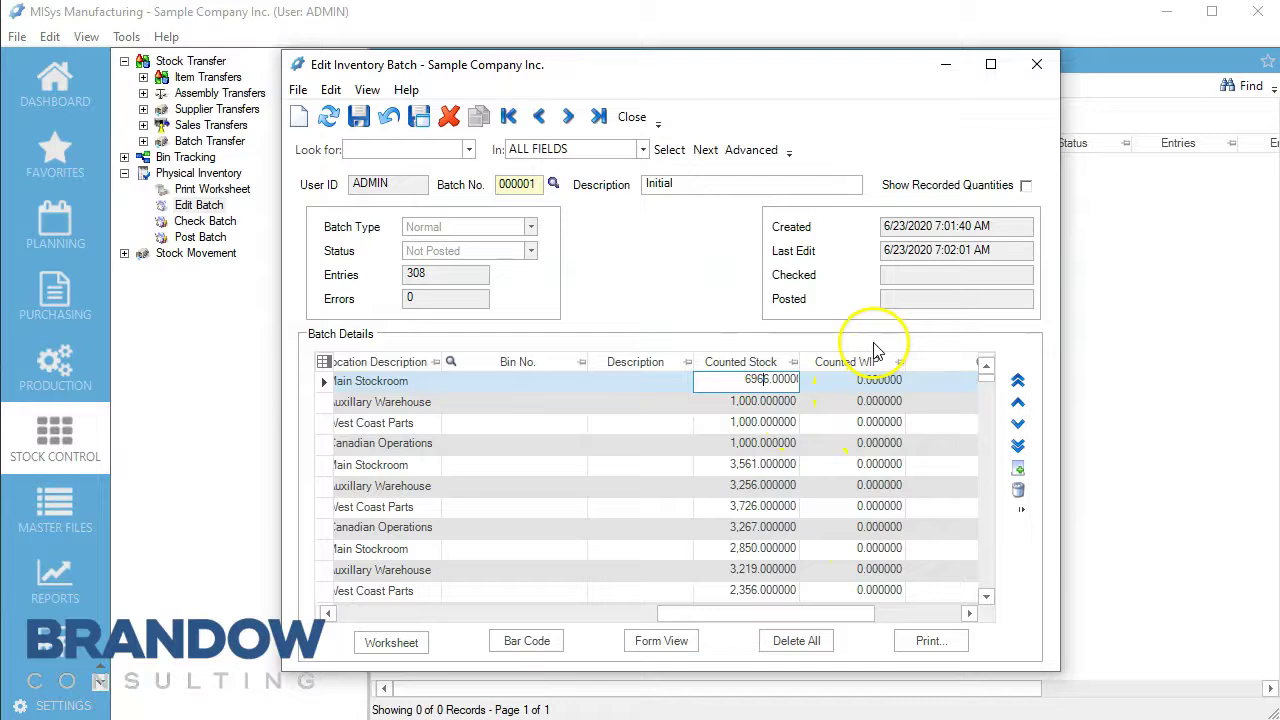
pyautogui.moveTo(665, 612); pyautogui.dragTo(362, 594)
pyautogui.moveTo(514, 614); pyautogui.dragTo(866, 645)
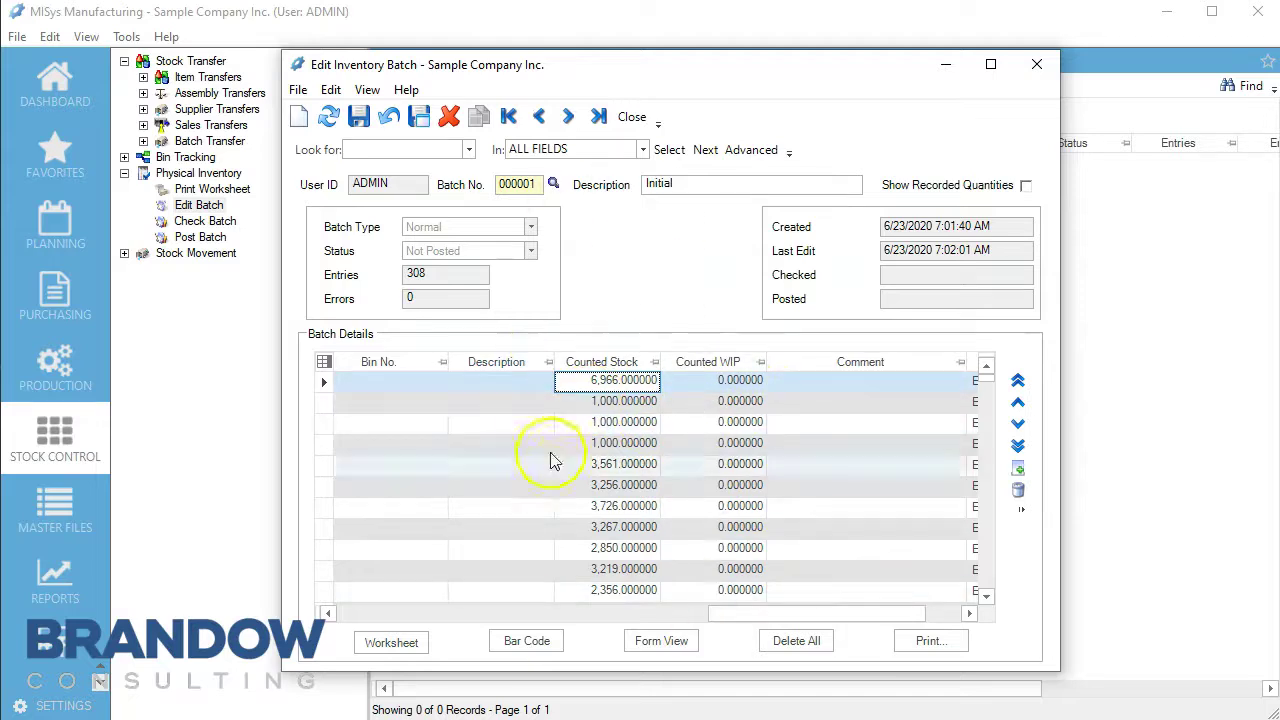
pyautogui.moveTo(771, 617); pyautogui.dragTo(734, 612)
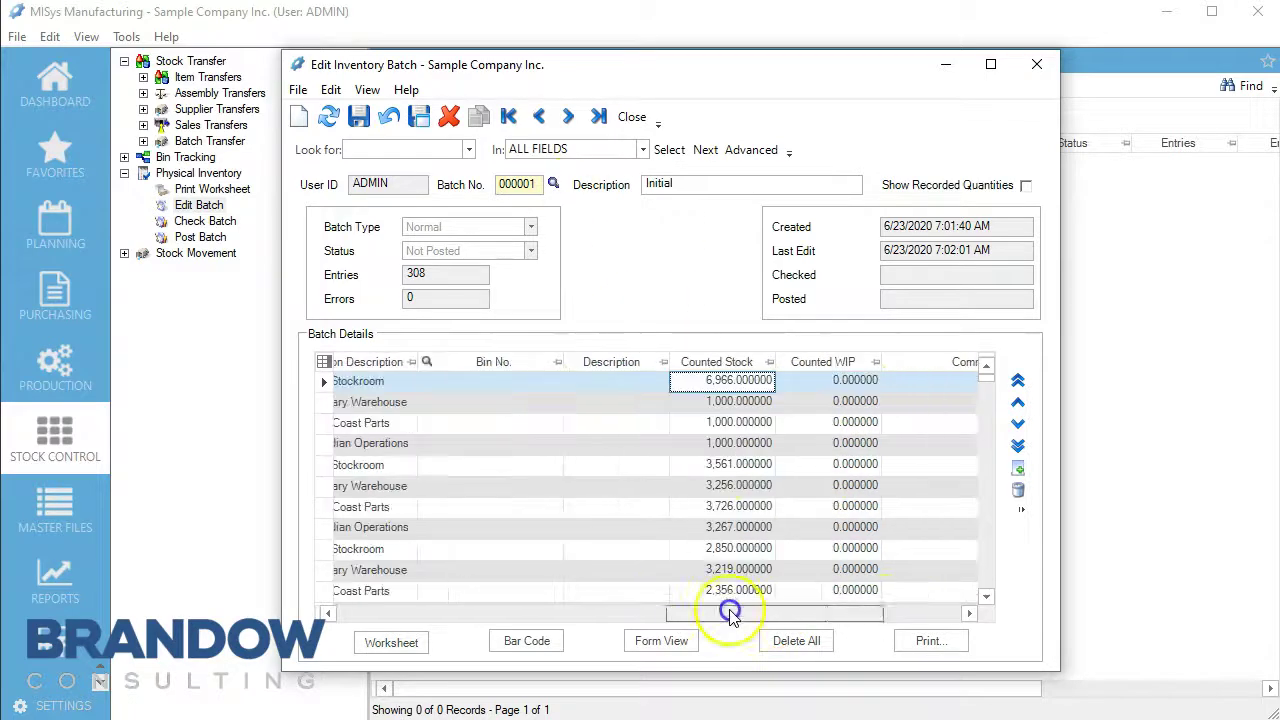
# Show the recorded quantities beside the counted ones for comparison, and hide them again.
pyautogui.click(1025, 186)
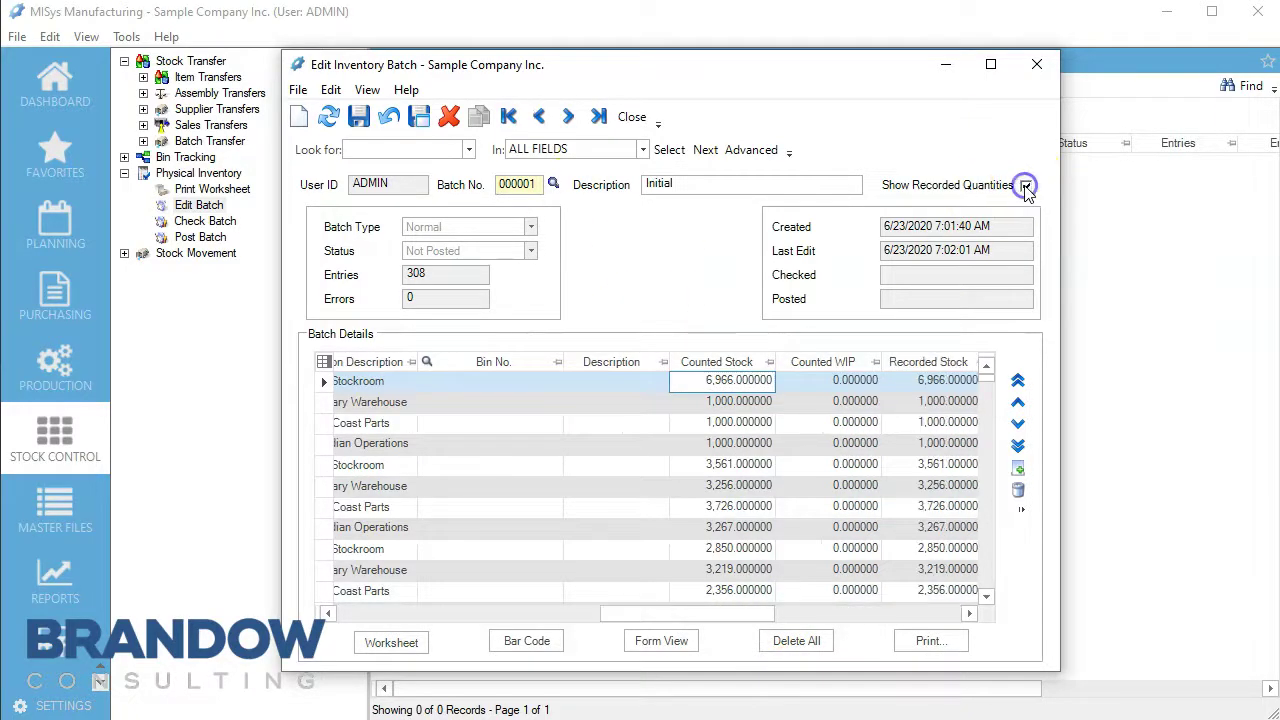
pyautogui.moveTo(749, 614); pyautogui.dragTo(820, 612)
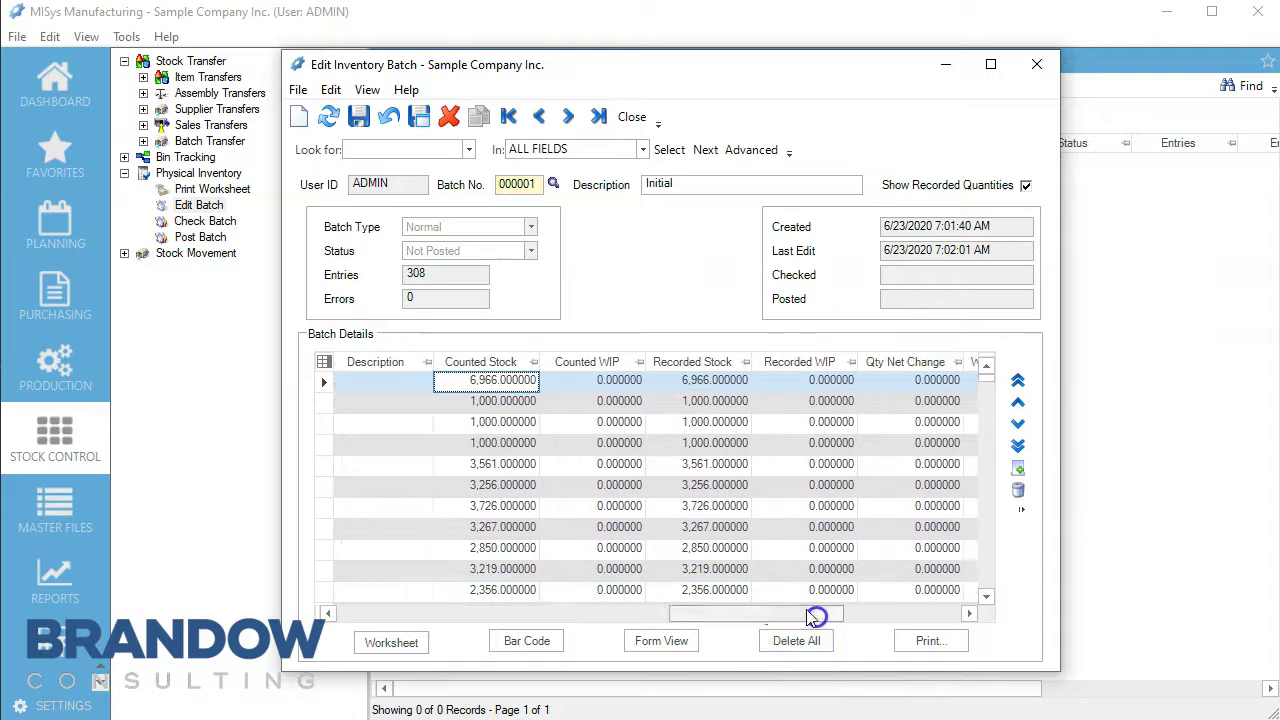
pyautogui.click(714, 465)
pyautogui.click(688, 380)
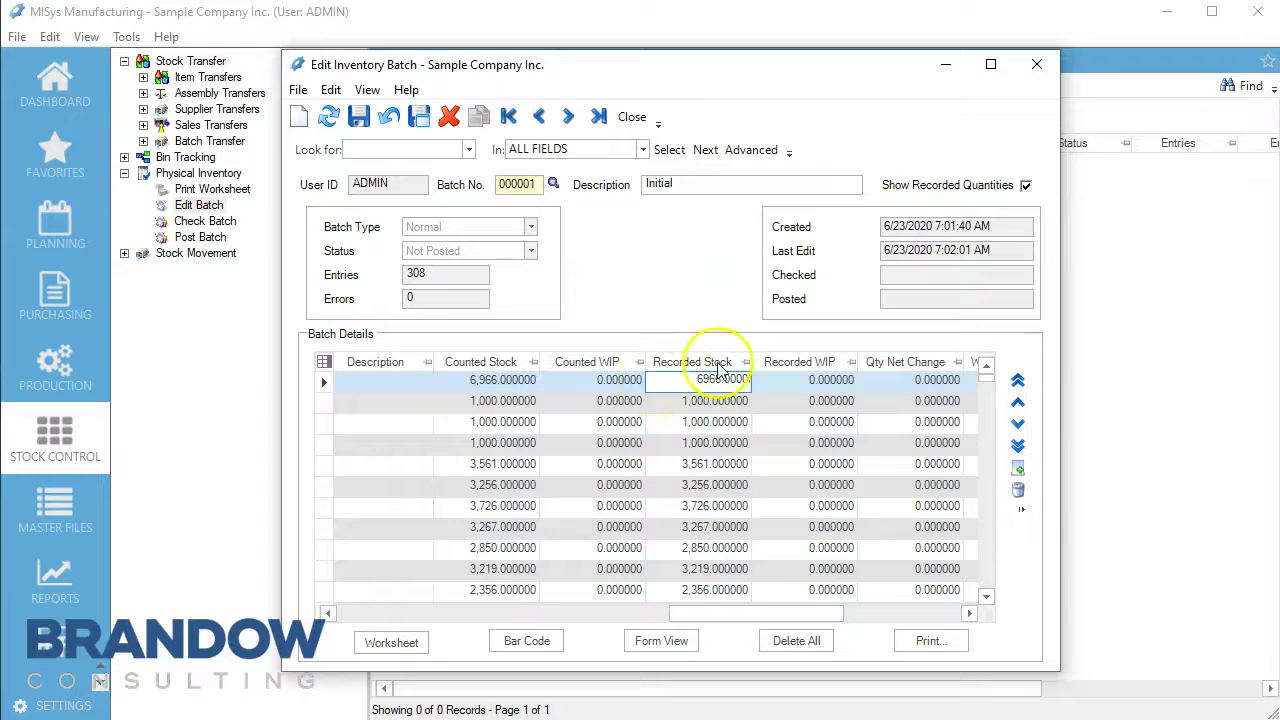
pyautogui.click(1026, 186)
pyautogui.moveTo(829, 613); pyautogui.dragTo(380, 620)
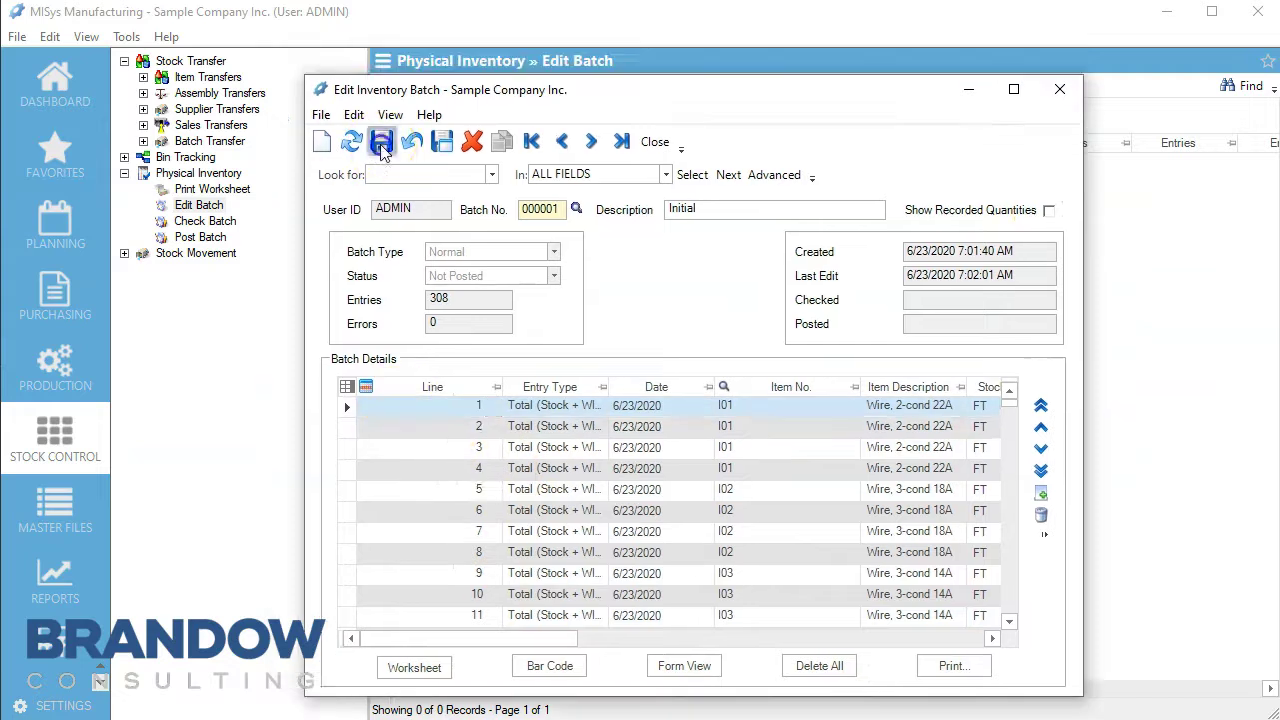
# Save the Initial batch, check its counted stock column and close the batch.
pyautogui.click(383, 143)
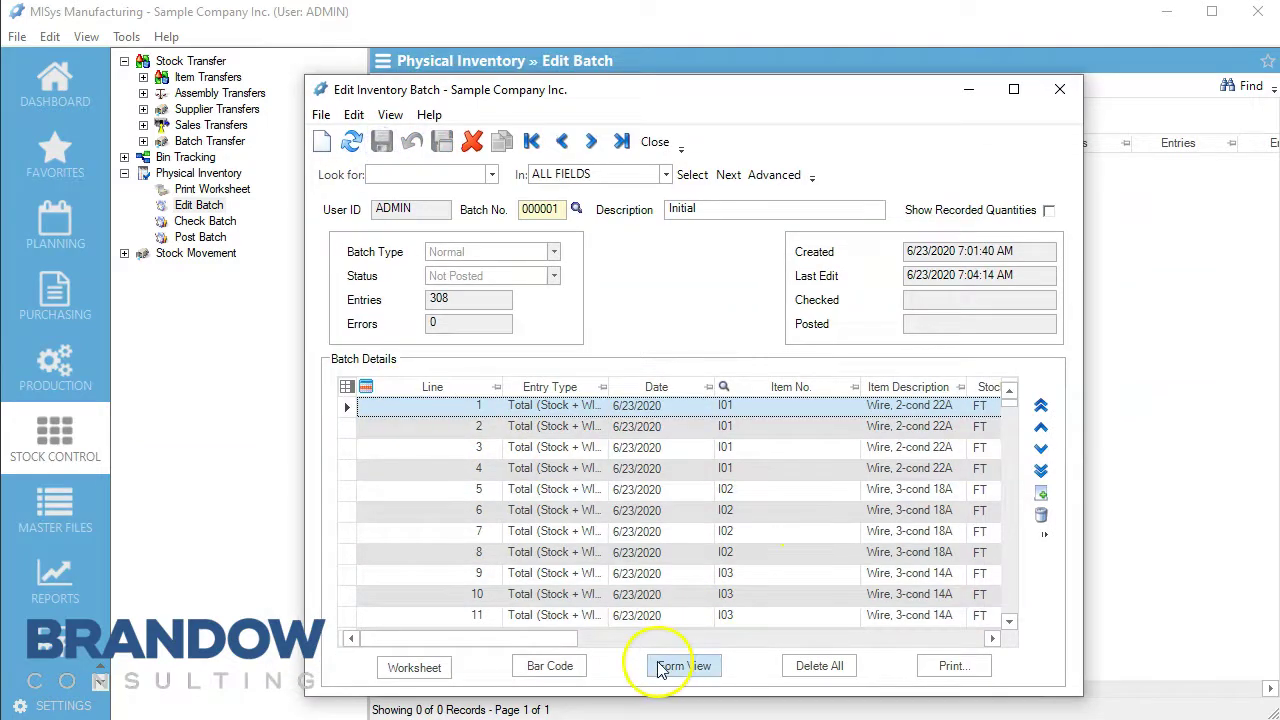
pyautogui.moveTo(544, 640); pyautogui.dragTo(874, 637)
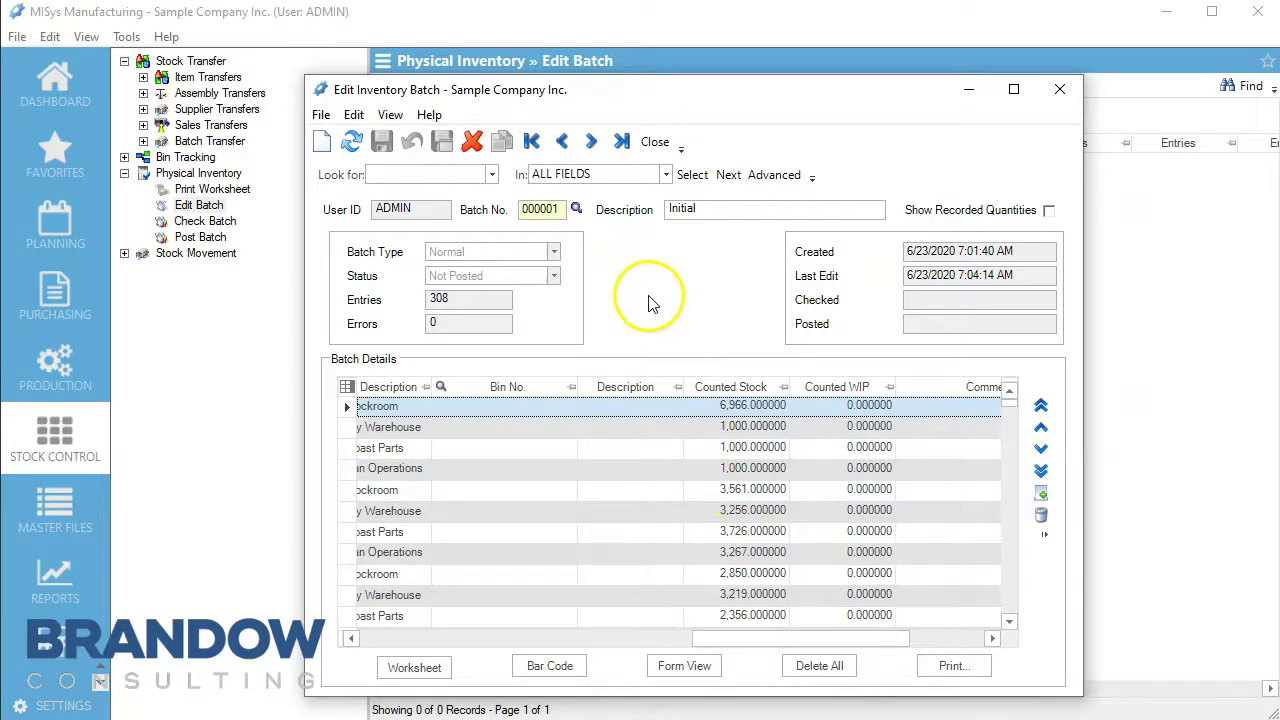
pyautogui.click(655, 141)
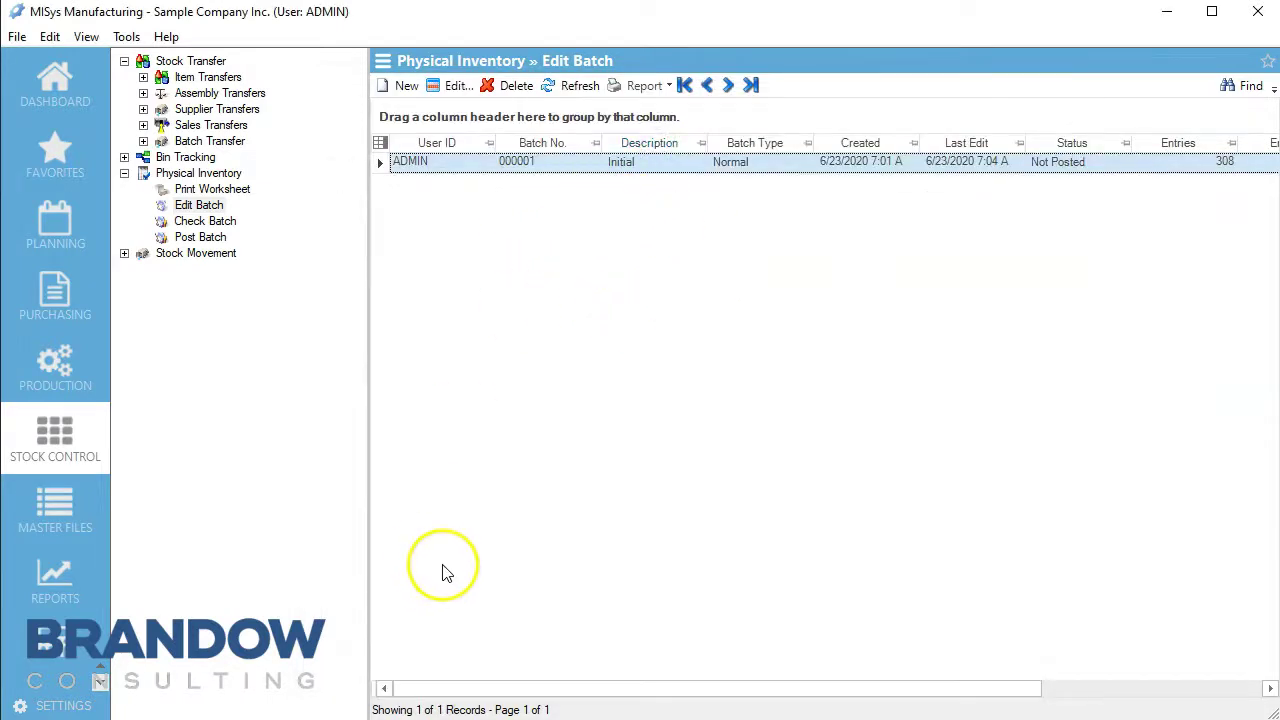
# Reopen the Initial batch and look through its lines around item O50 (Orange).
pyautogui.click(420, 162)
pyautogui.doubleClick(420, 162)
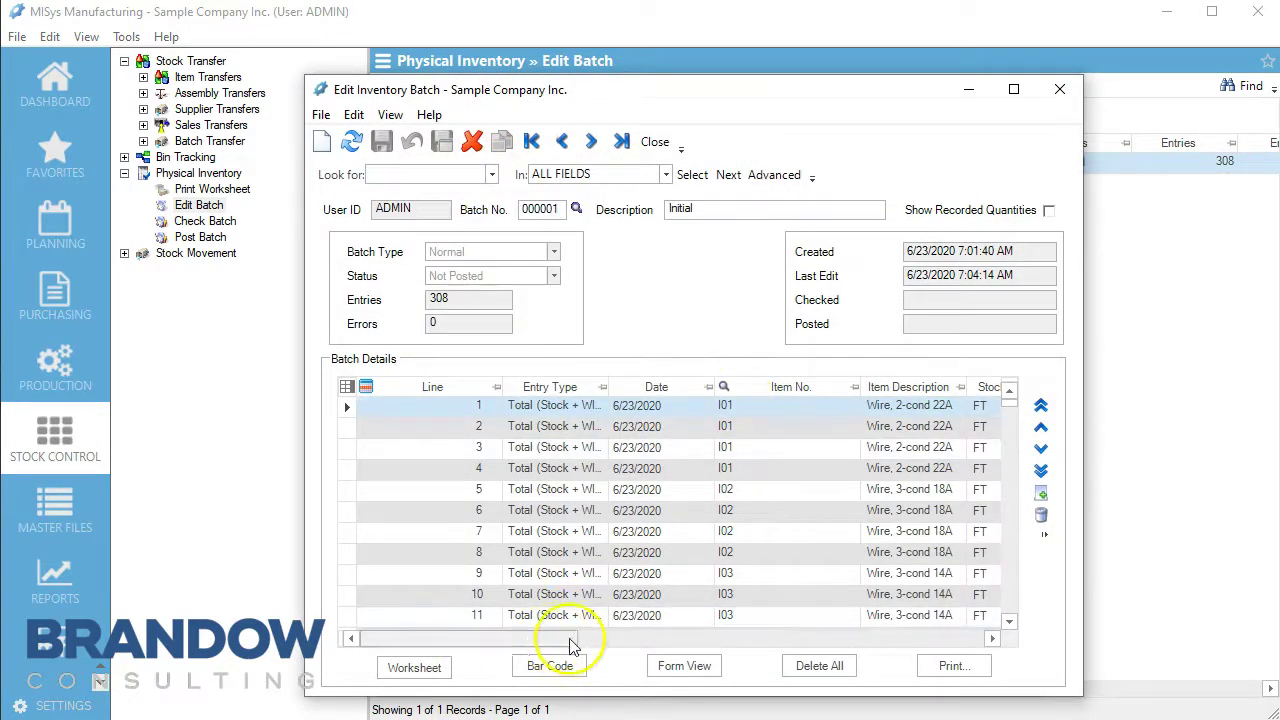
pyautogui.moveTo(1010, 412); pyautogui.dragTo(1014, 424)
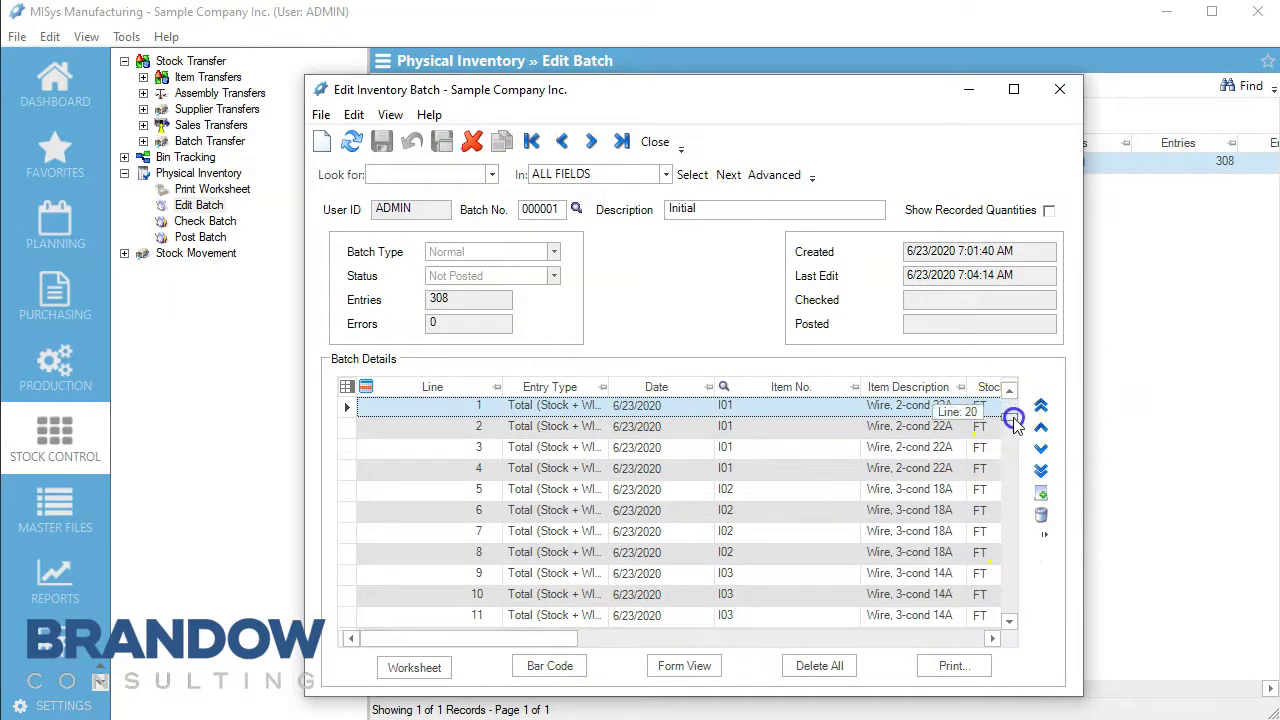
pyautogui.moveTo(1014, 487); pyautogui.dragTo(1010, 522)
pyautogui.scroll(-3, 750, 522)
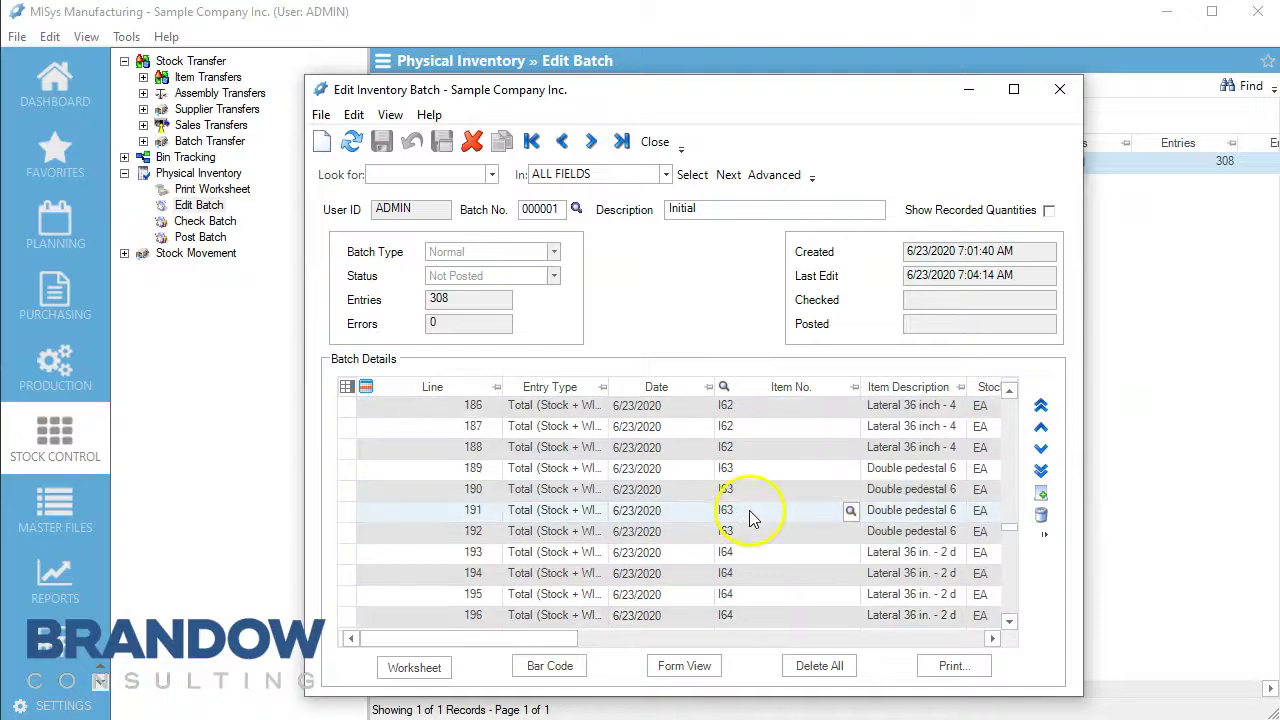
pyautogui.scroll(-15, 744, 516)
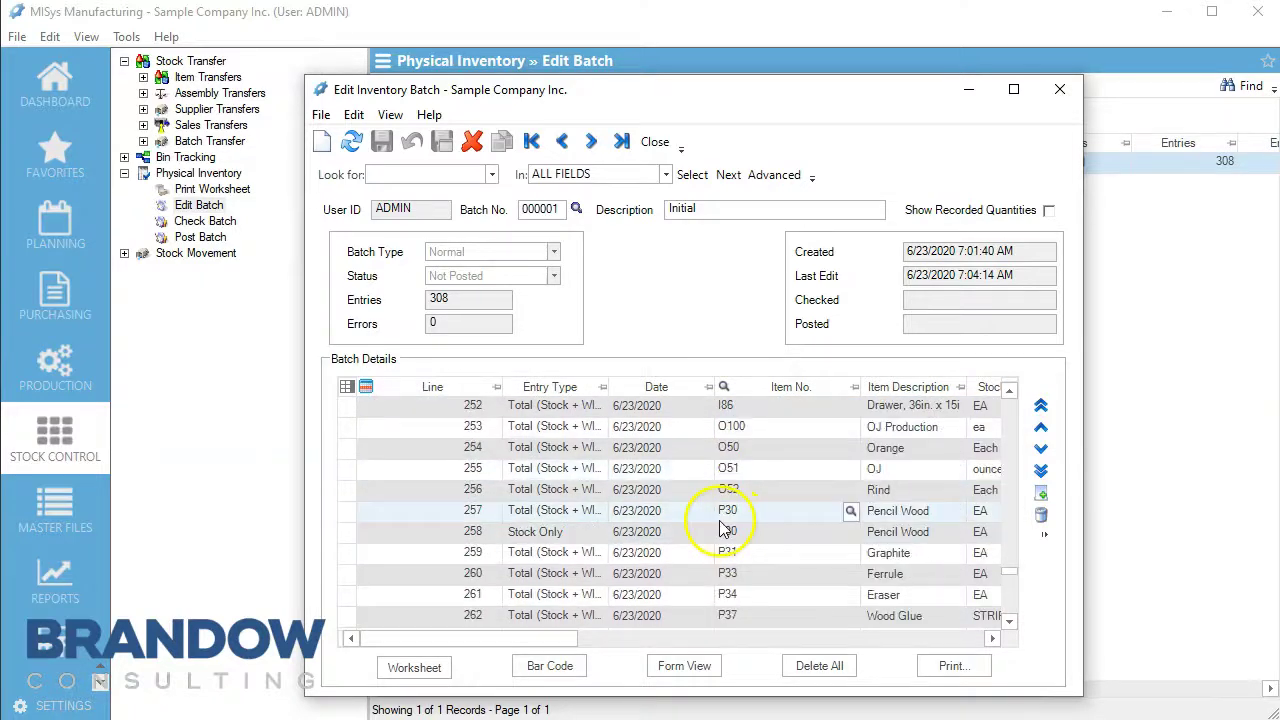
pyautogui.moveTo(535, 638); pyautogui.dragTo(623, 638)
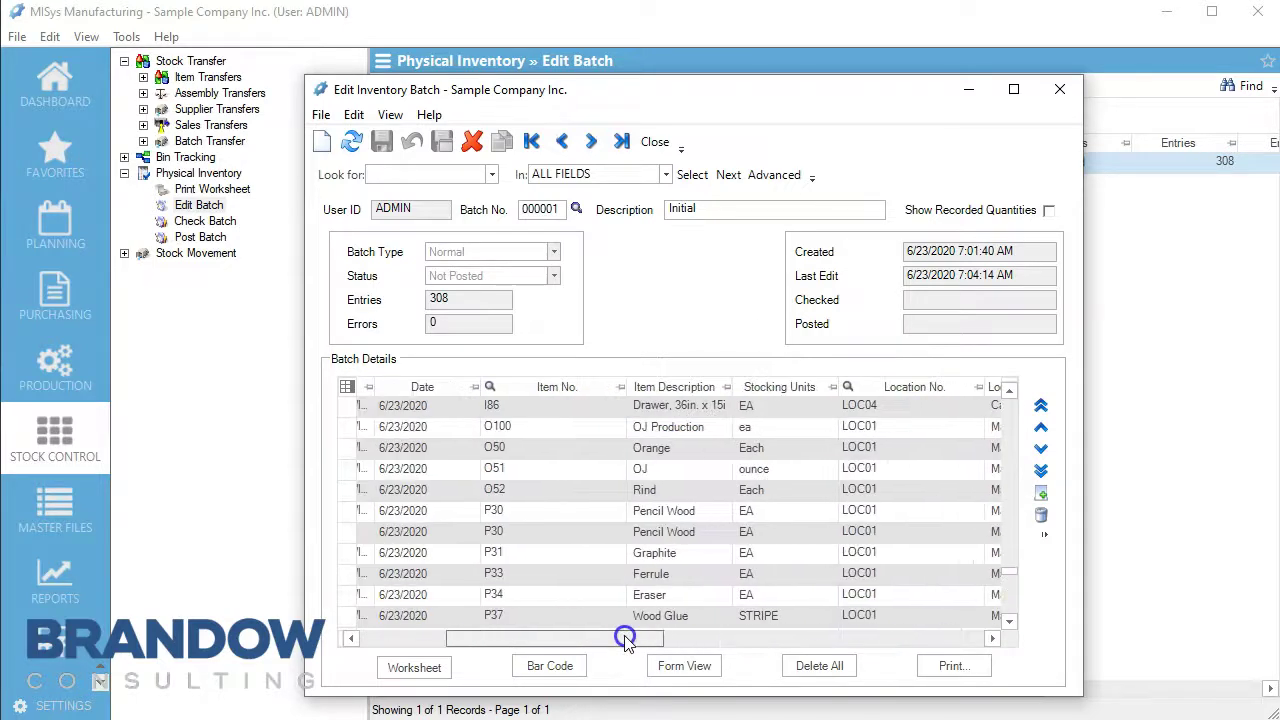
pyautogui.click(650, 458)
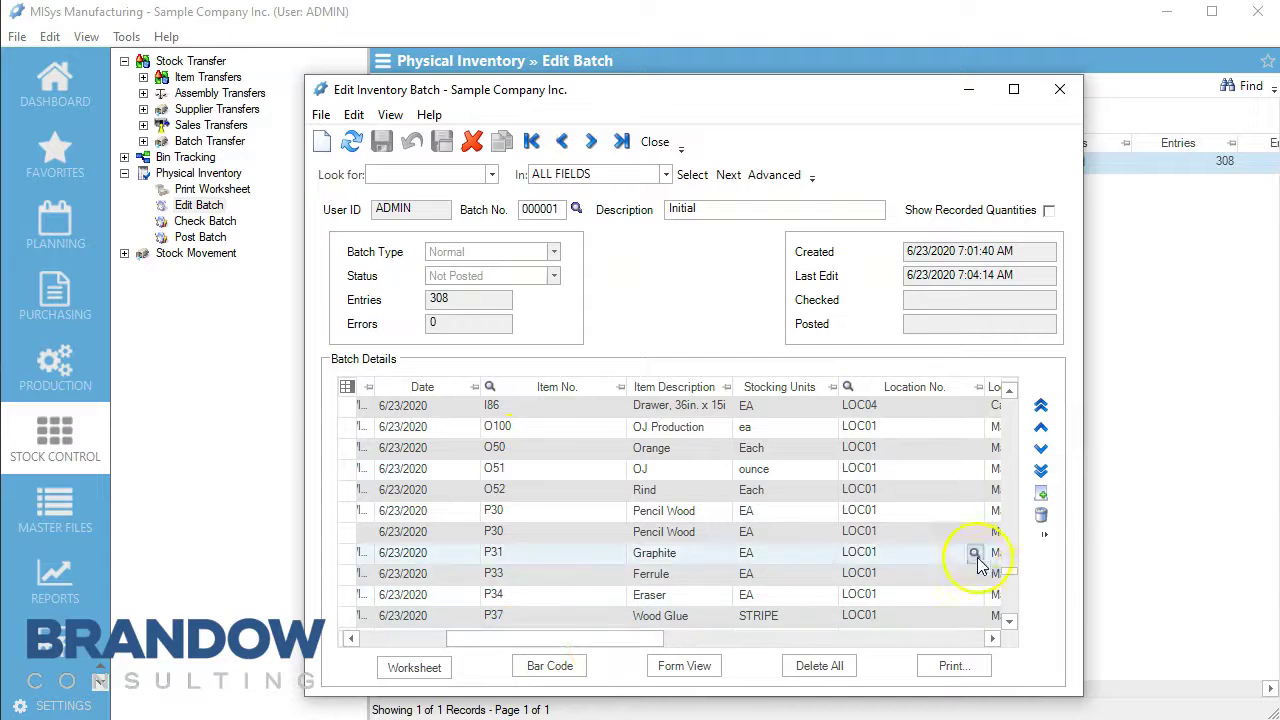
# Add a batch line for item O50 with a counted stock of 100 and save the batch.
pyautogui.moveTo(1010, 576); pyautogui.dragTo(1016, 622)
pyautogui.click(1041, 493)
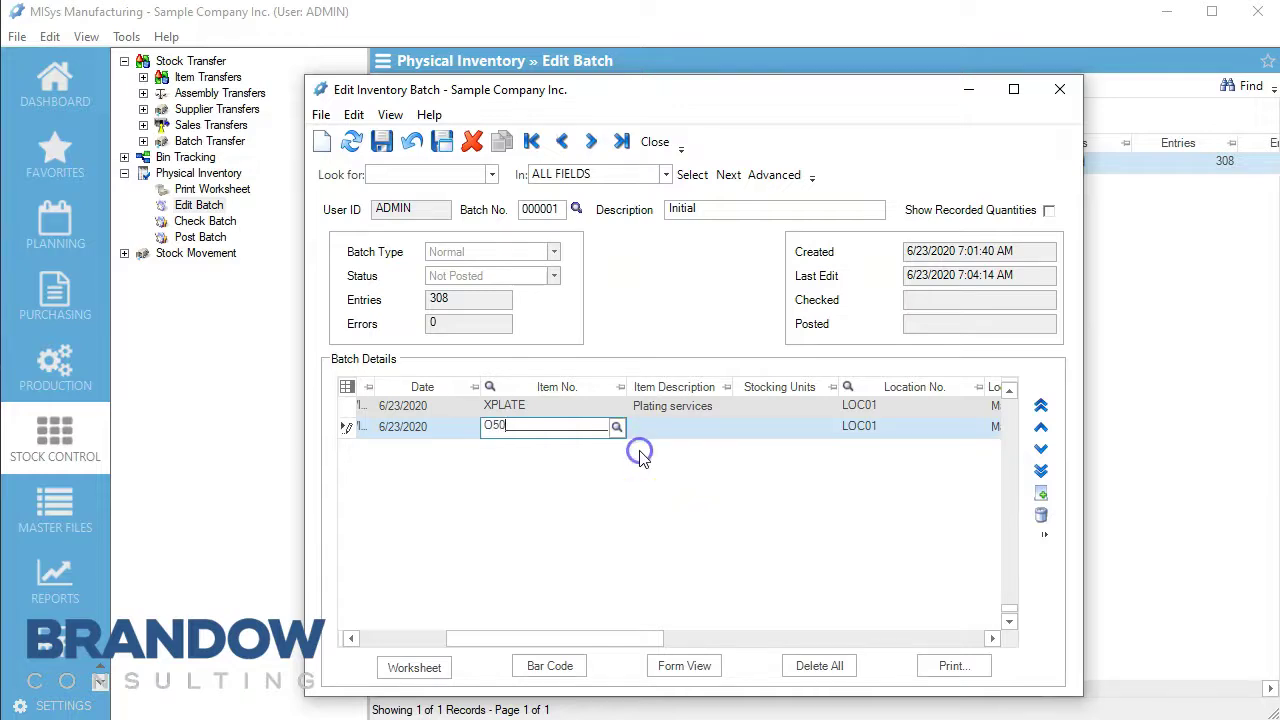
pyautogui.click(686, 430)
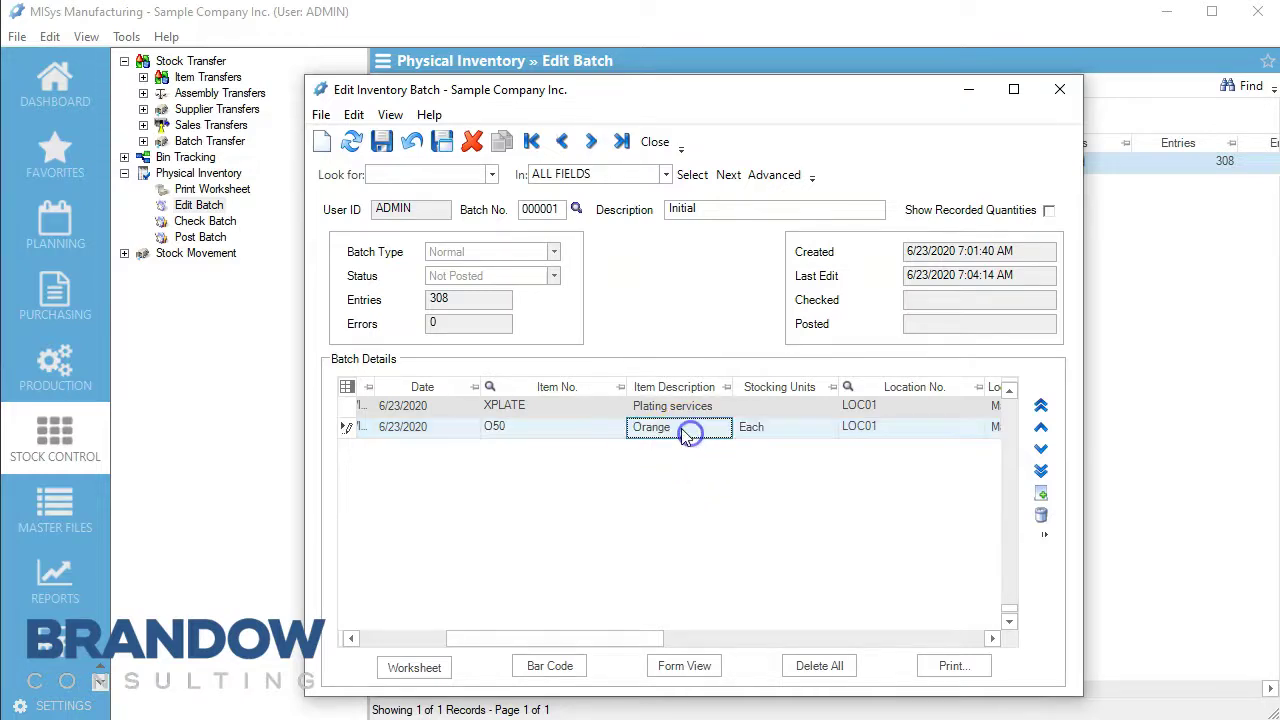
pyautogui.moveTo(622, 640); pyautogui.dragTo(878, 634)
pyautogui.click(707, 426)
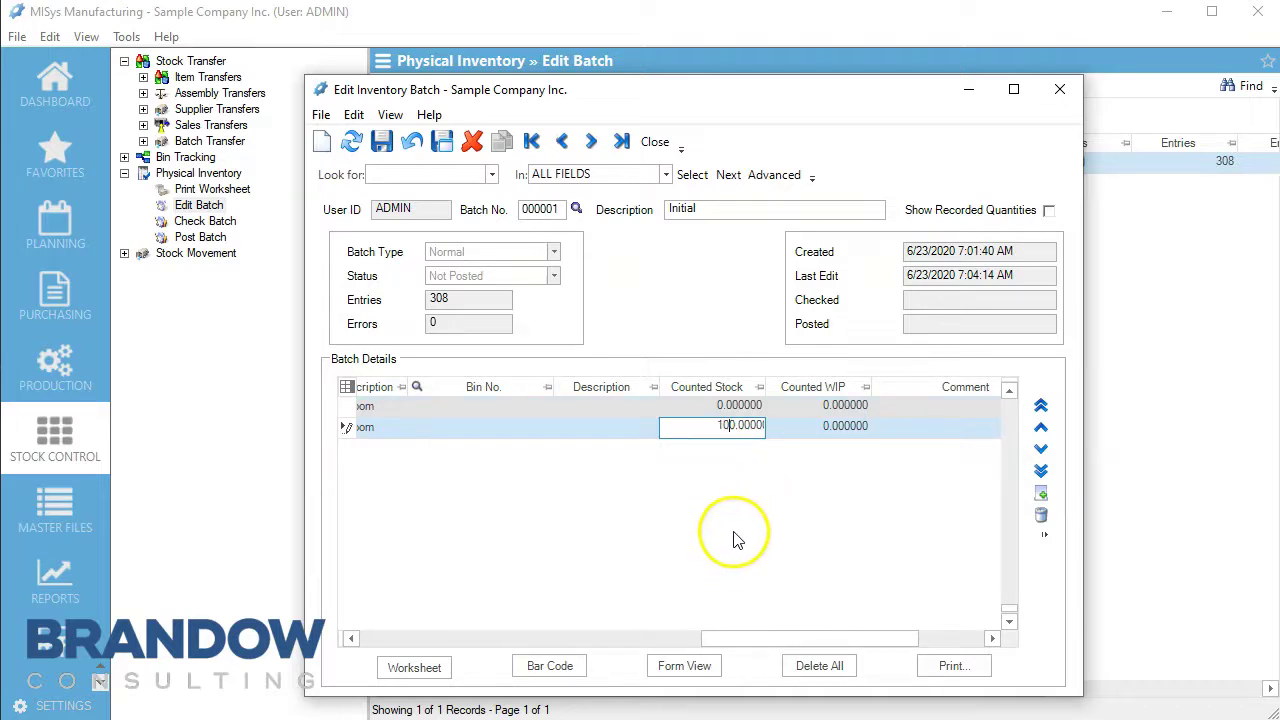
pyautogui.click(705, 630)
pyautogui.moveTo(705, 630); pyautogui.dragTo(433, 572)
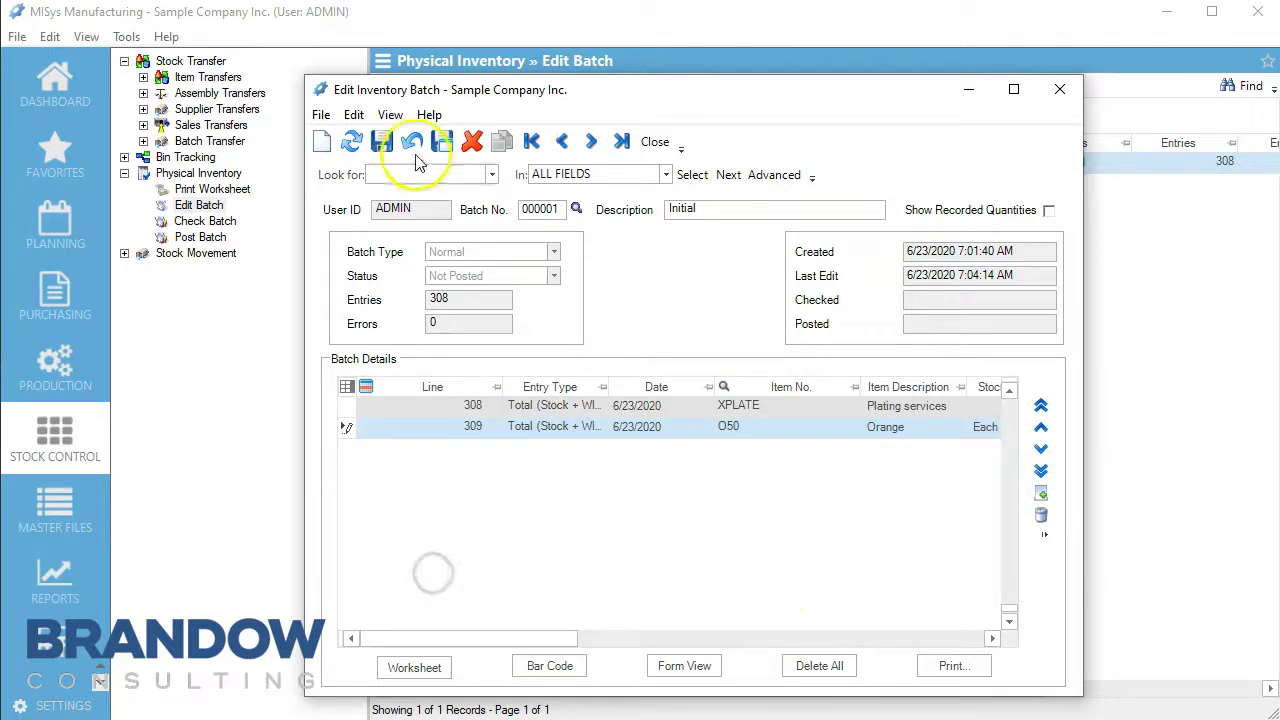
pyautogui.click(380, 145)
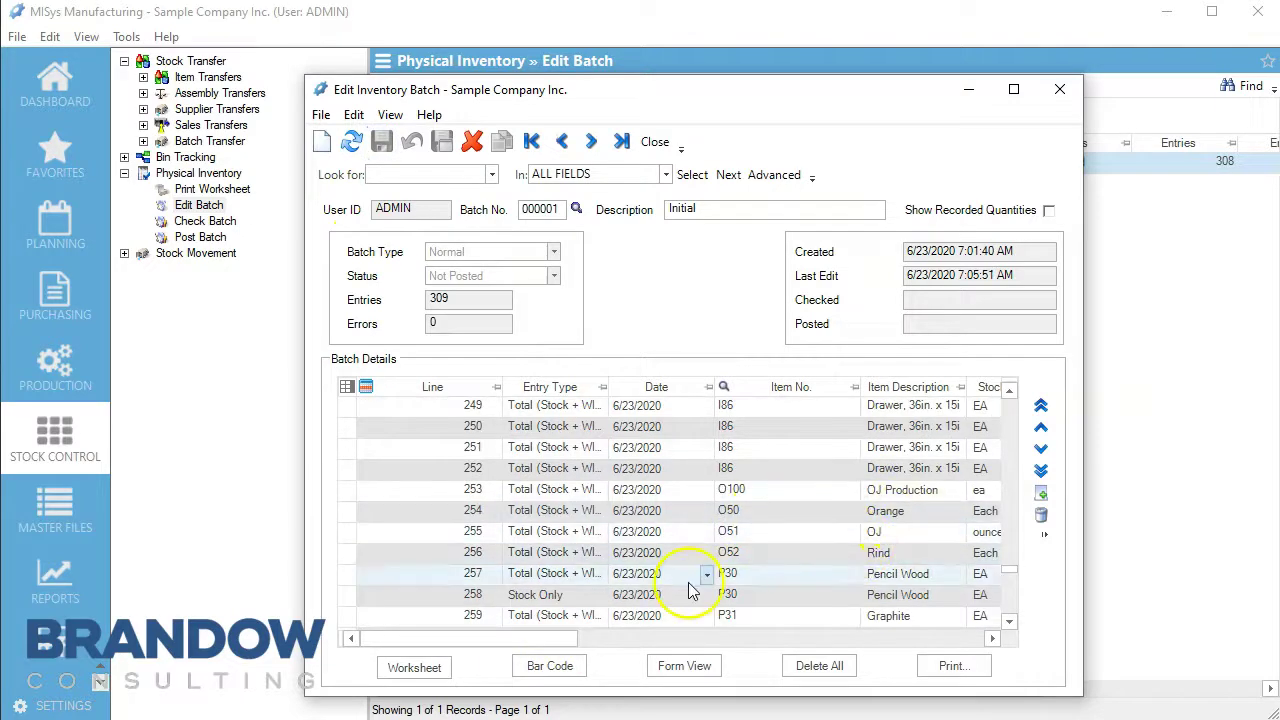
# Check the counted stock on the original O50 line in the batch details.
pyautogui.moveTo(565, 640); pyautogui.dragTo(914, 637)
pyautogui.click(773, 510)
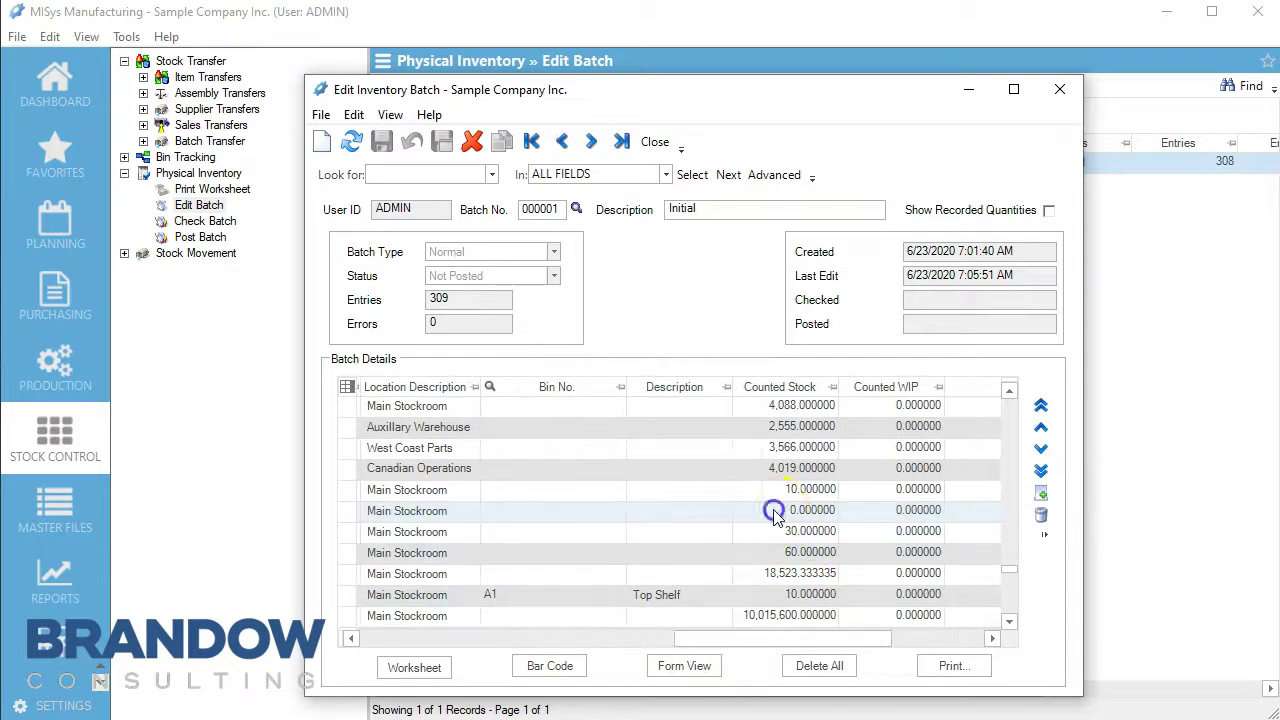
pyautogui.moveTo(727, 638); pyautogui.dragTo(294, 616)
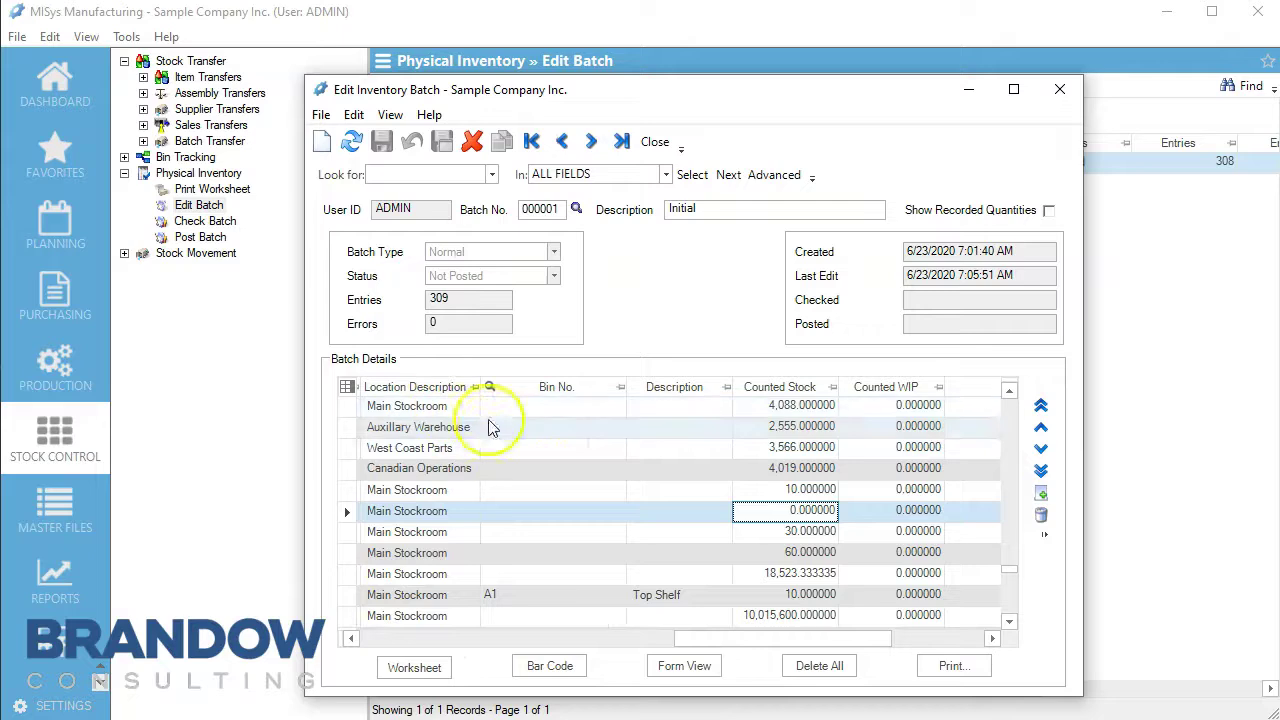
pyautogui.moveTo(715, 645); pyautogui.dragTo(396, 646)
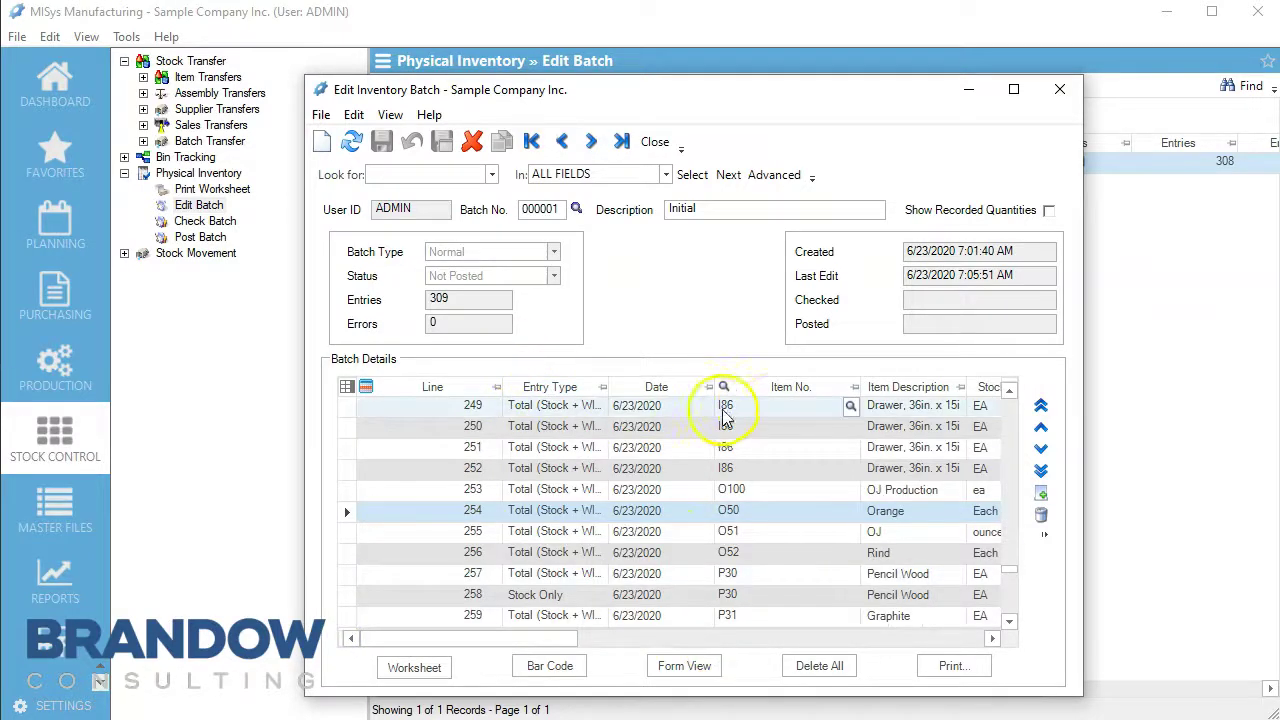
# Pin the Item No. column, set the original O50 line's counted stock to 100, and save and close the batch.
pyautogui.click(855, 387)
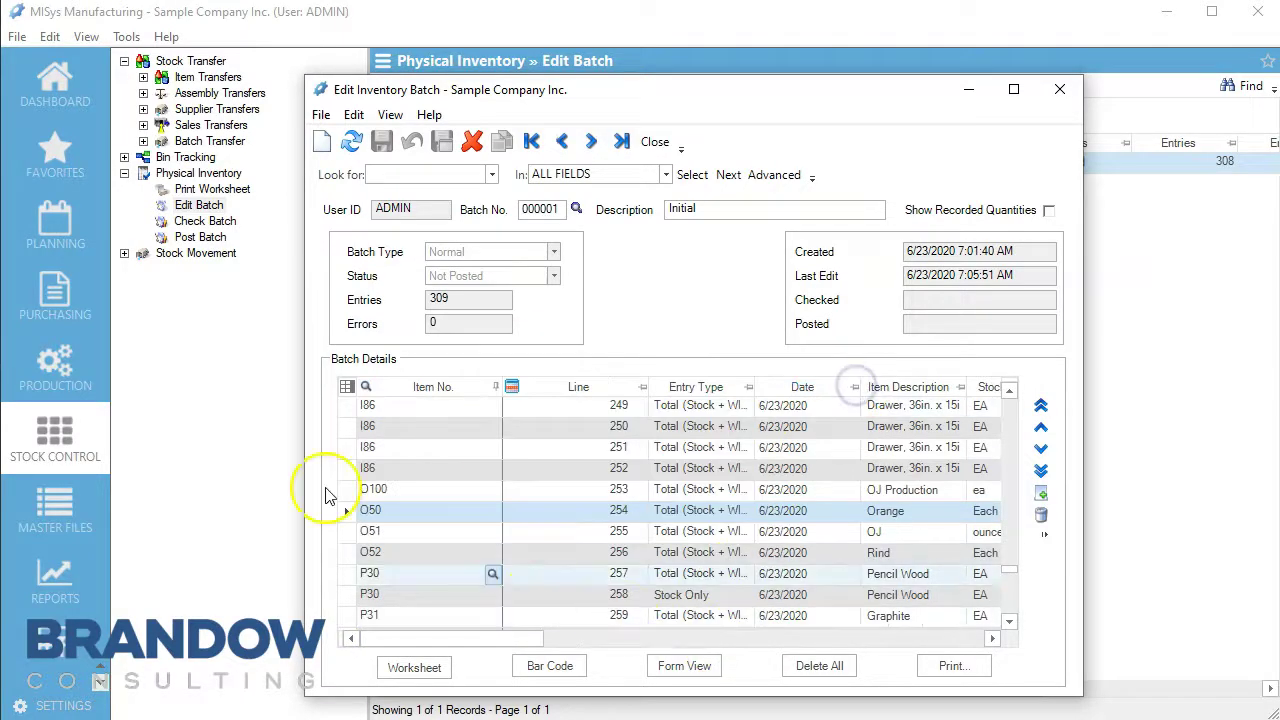
pyautogui.moveTo(447, 641); pyautogui.dragTo(838, 638)
pyautogui.click(640, 511)
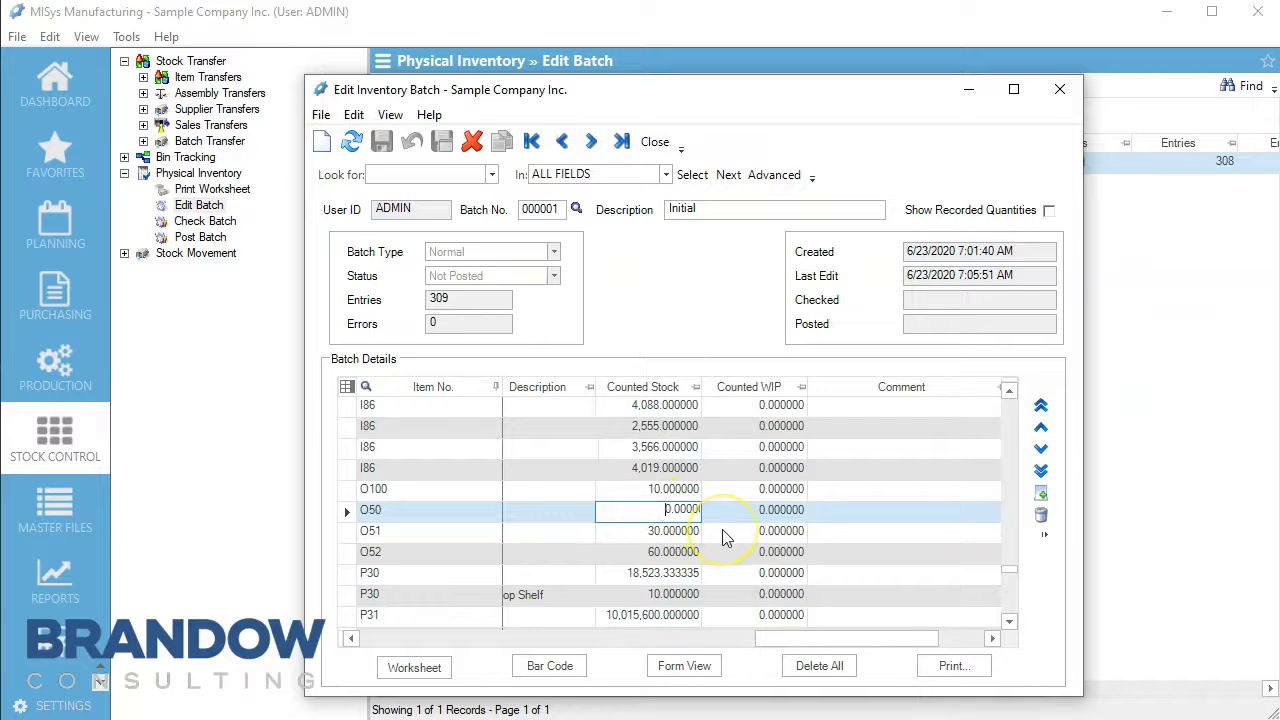
pyautogui.moveTo(774, 640); pyautogui.dragTo(345, 640)
pyautogui.click(382, 141)
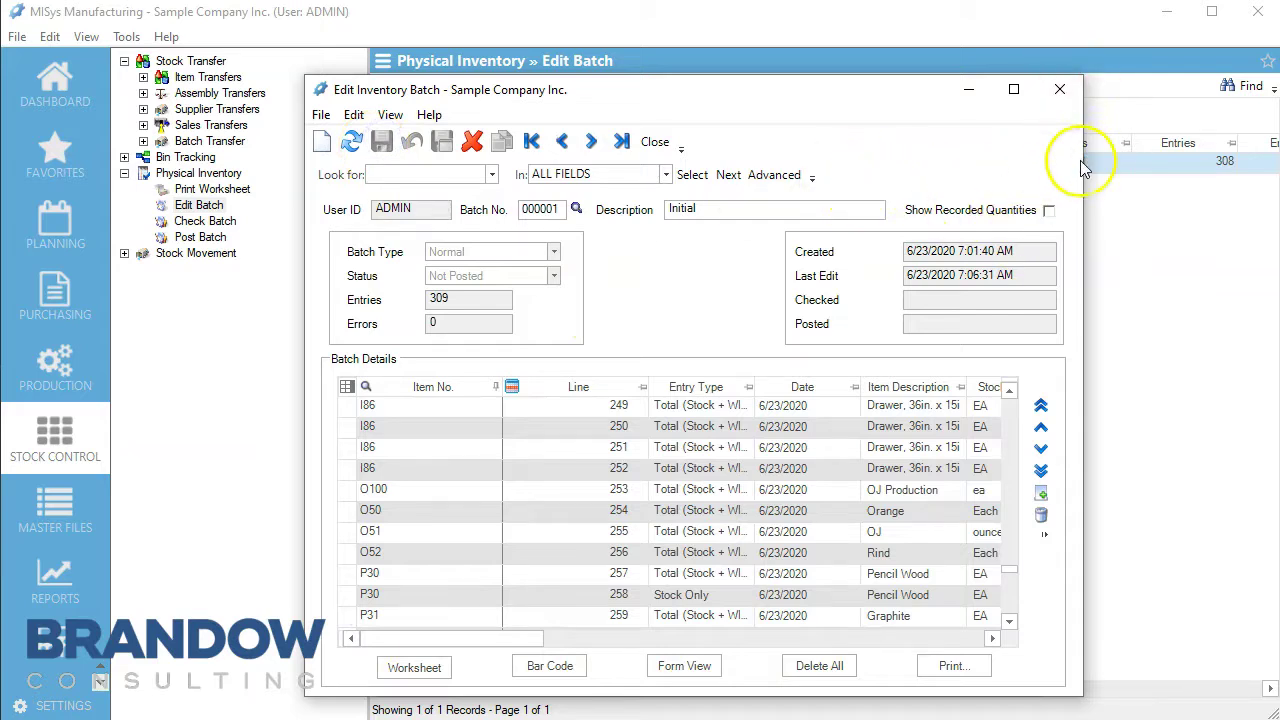
pyautogui.click(1055, 91)
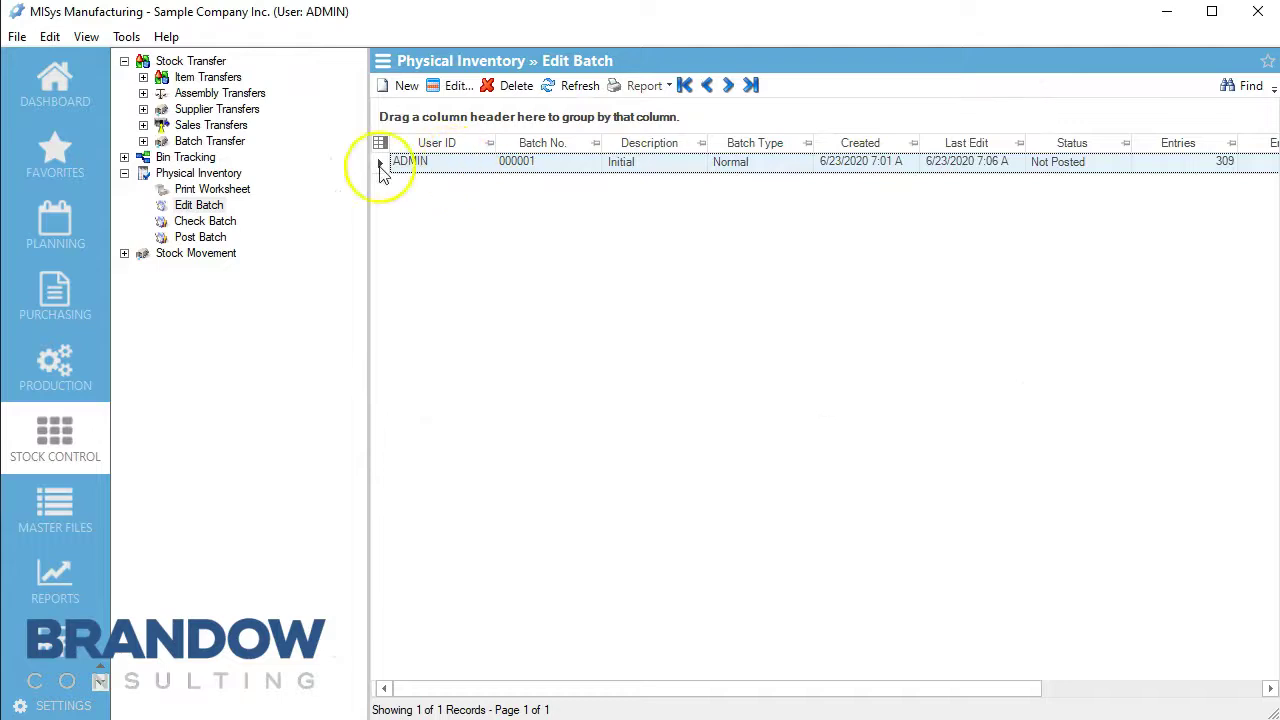
# Initialize and check the Initial batch in Check Batch, using the Reject Duplicate Entries mode.
pyautogui.click(205, 221)
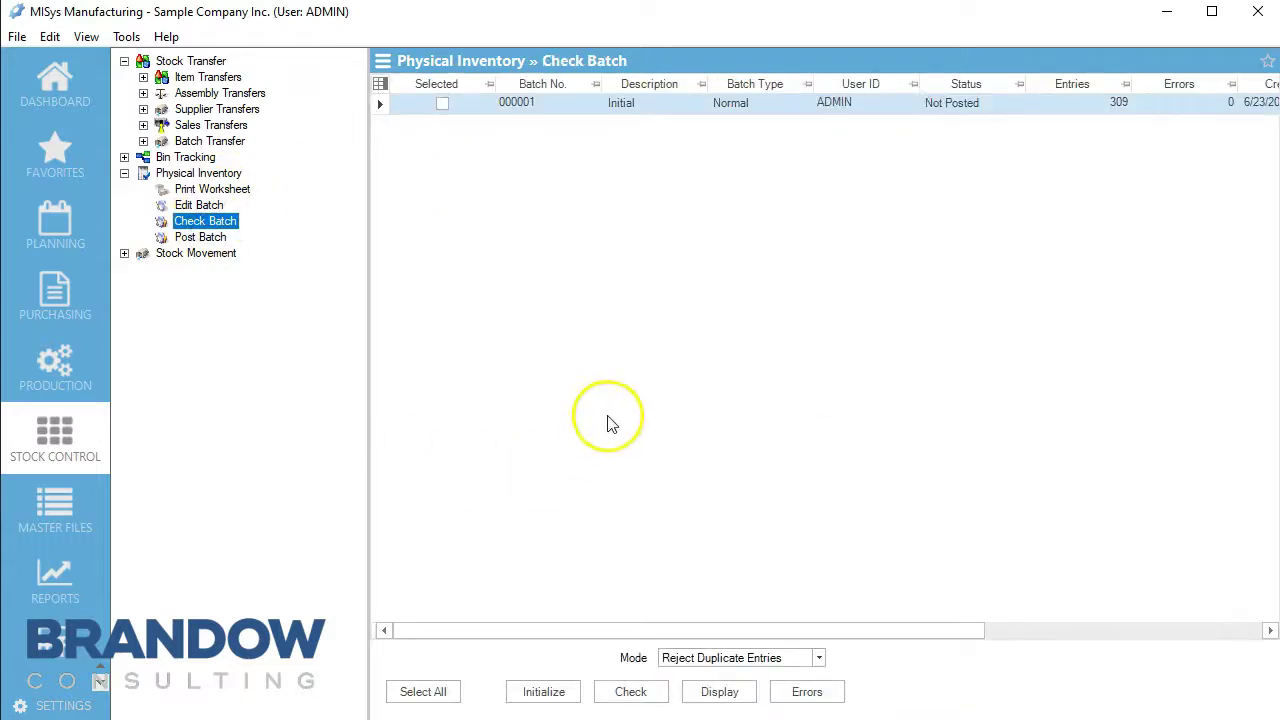
pyautogui.click(442, 103)
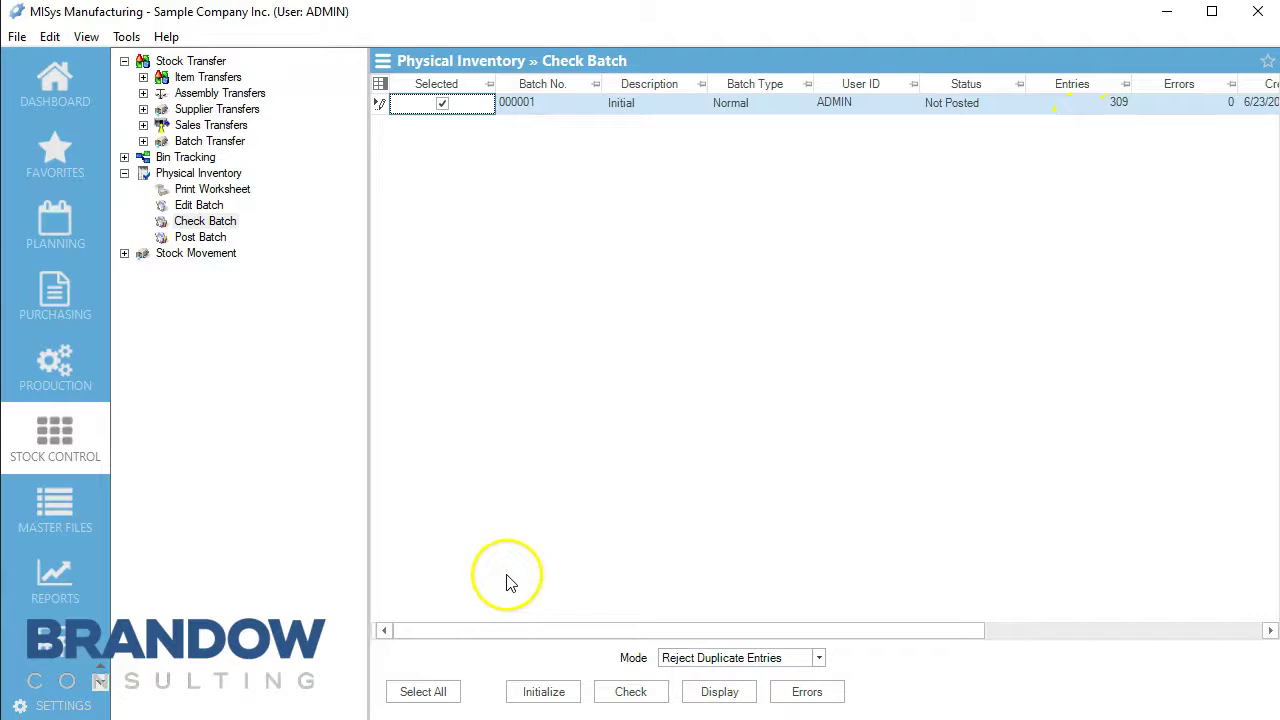
pyautogui.click(680, 477)
pyautogui.click(634, 694)
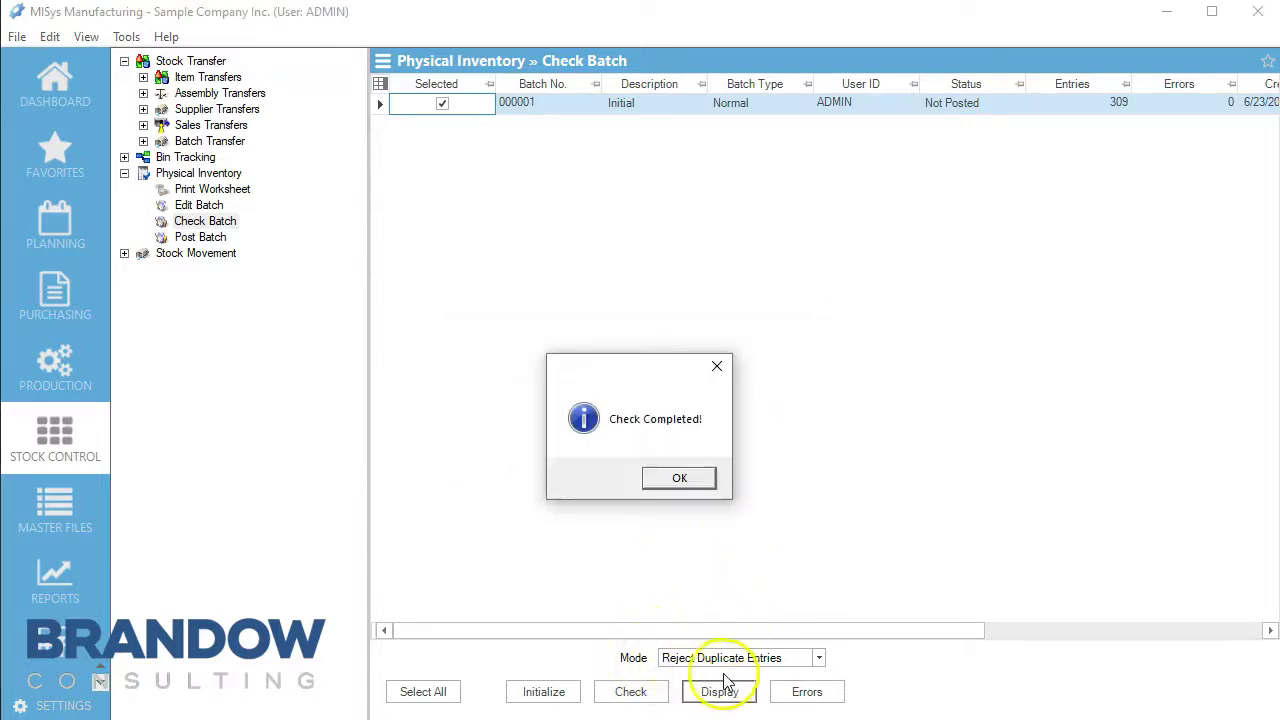
pyautogui.click(679, 477)
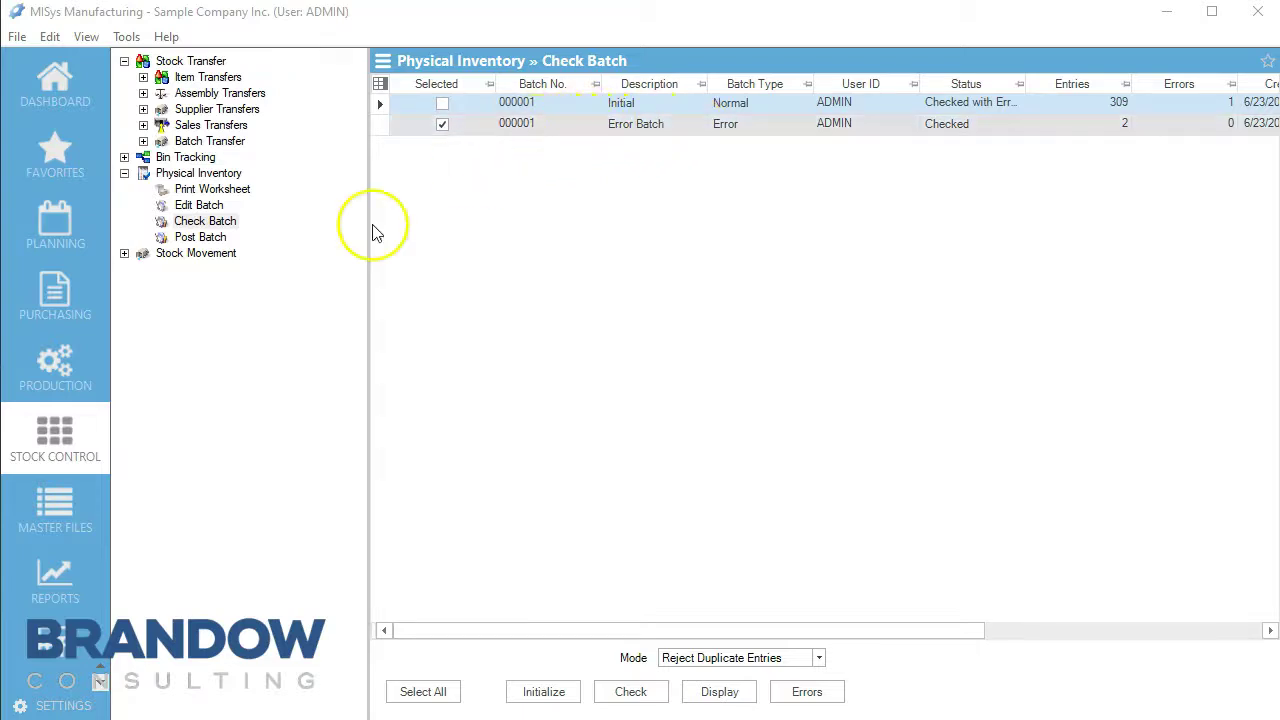
# Open the Error Batch for editing and review the counted stock of its O50 lines.
pyautogui.click(198, 206)
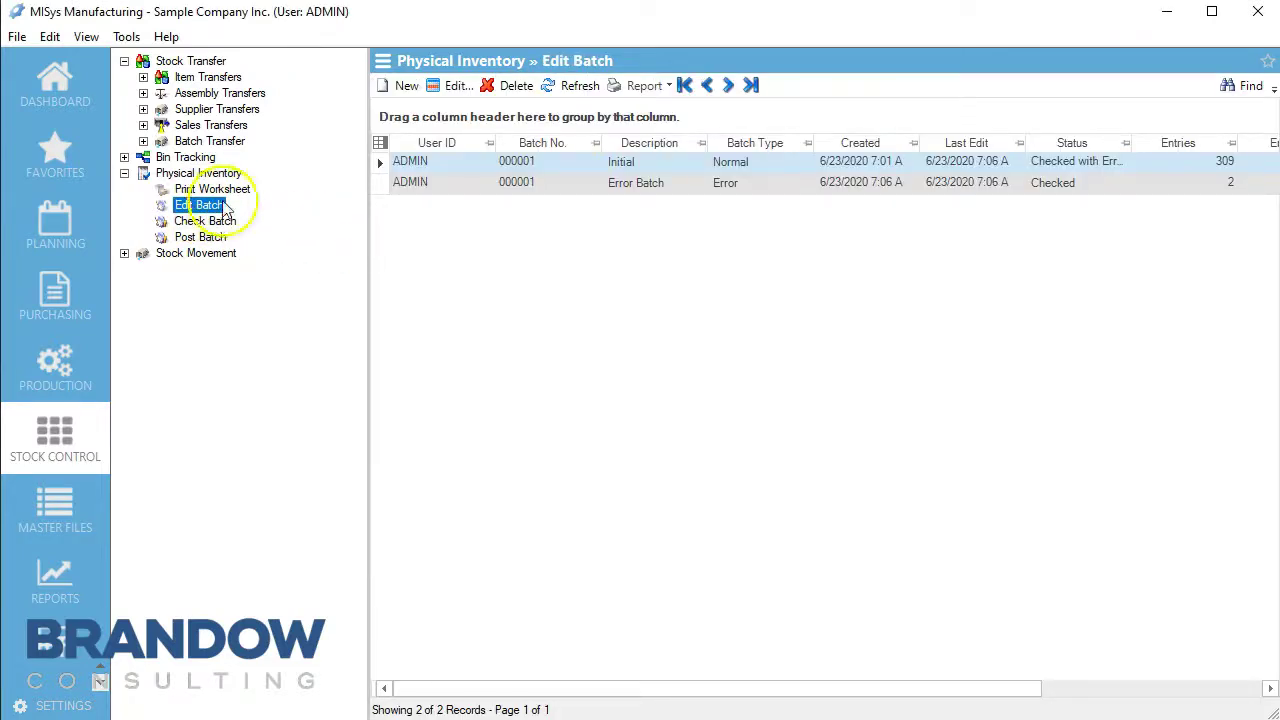
pyautogui.doubleClick(528, 184)
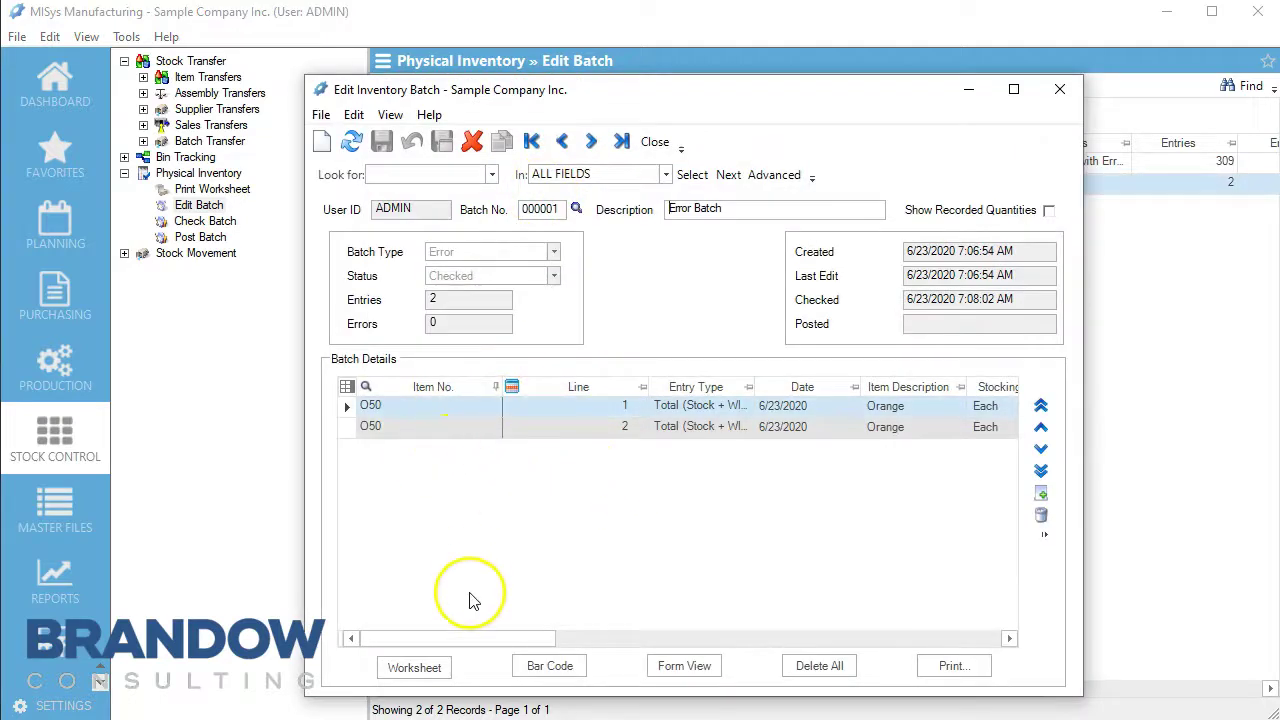
pyautogui.moveTo(486, 640); pyautogui.dragTo(850, 638)
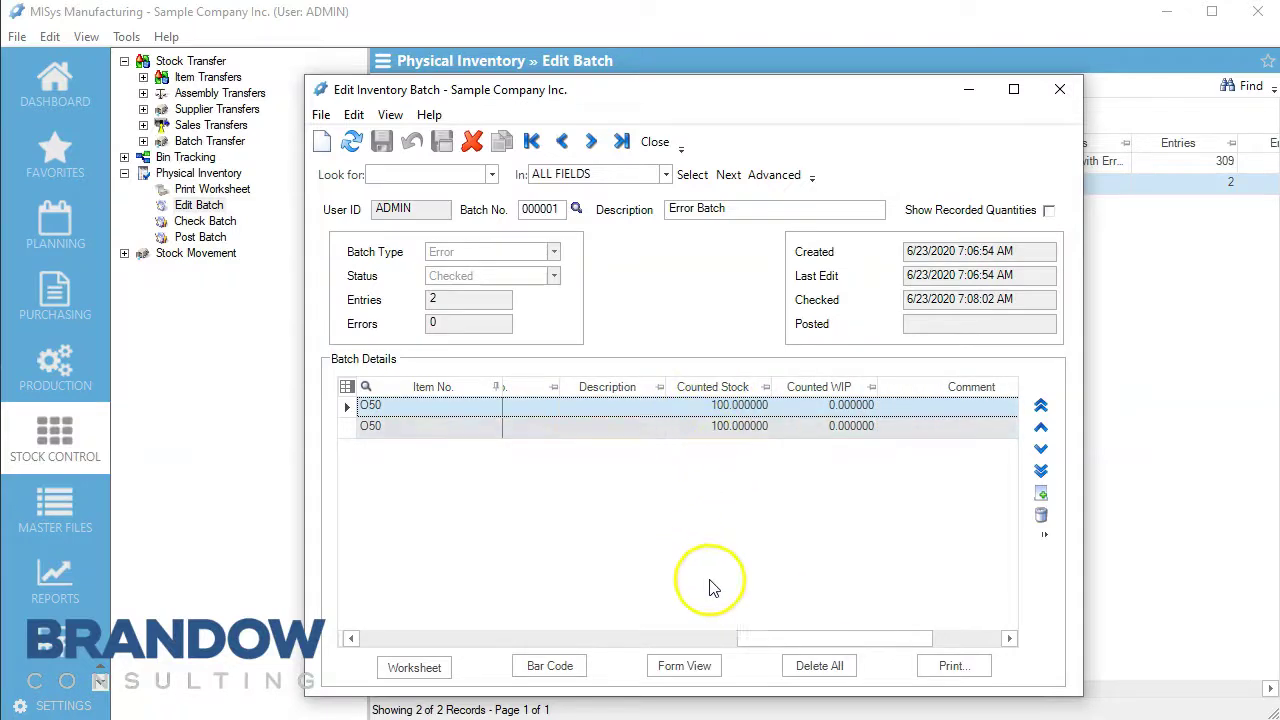
pyautogui.click(388, 429)
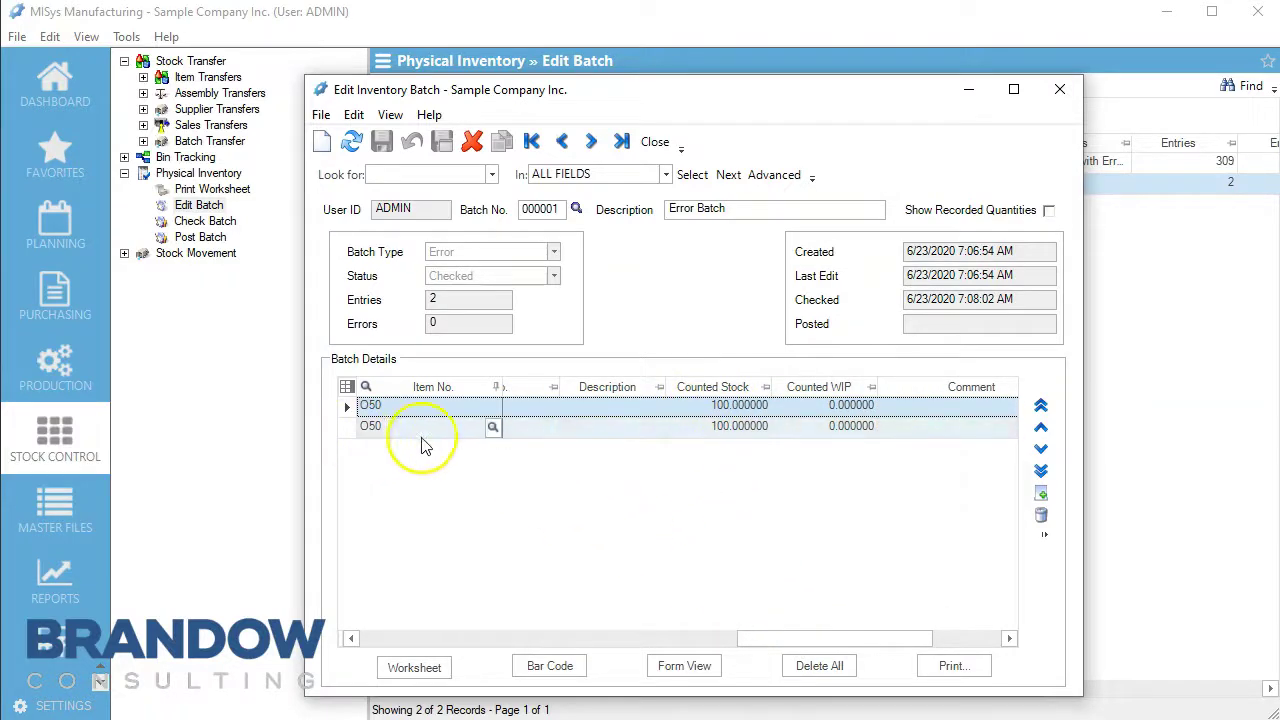
pyautogui.moveTo(808, 640); pyautogui.dragTo(407, 620)
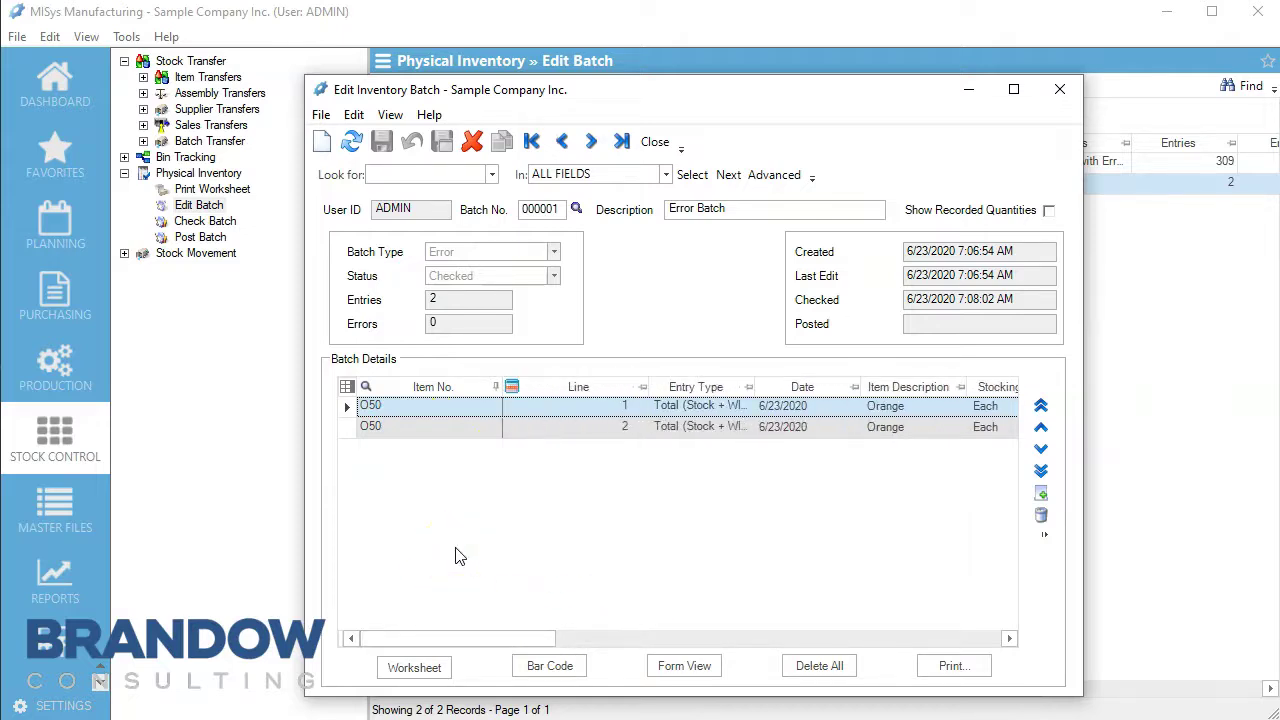
# Try to resolve the duplicate by deleting the second O50 line from the Error Batch, saving and closing it.
pyautogui.click(390, 428)
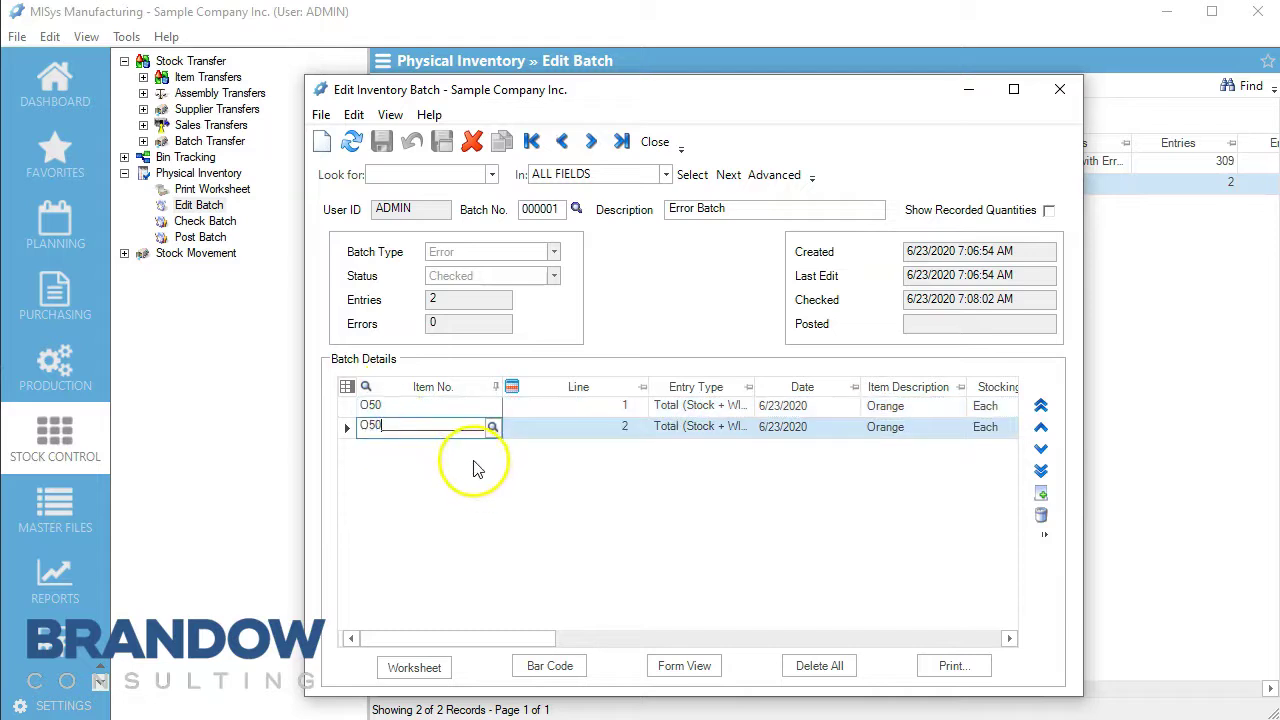
pyautogui.click(1041, 518)
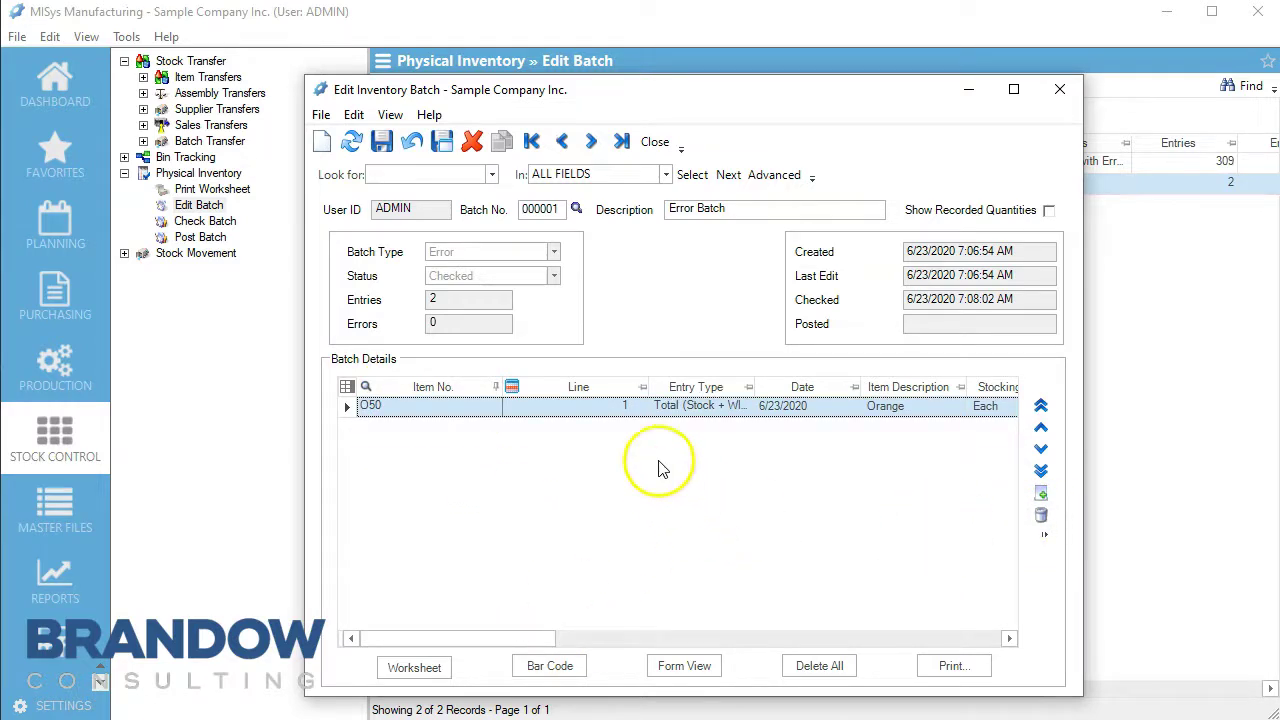
pyautogui.click(381, 141)
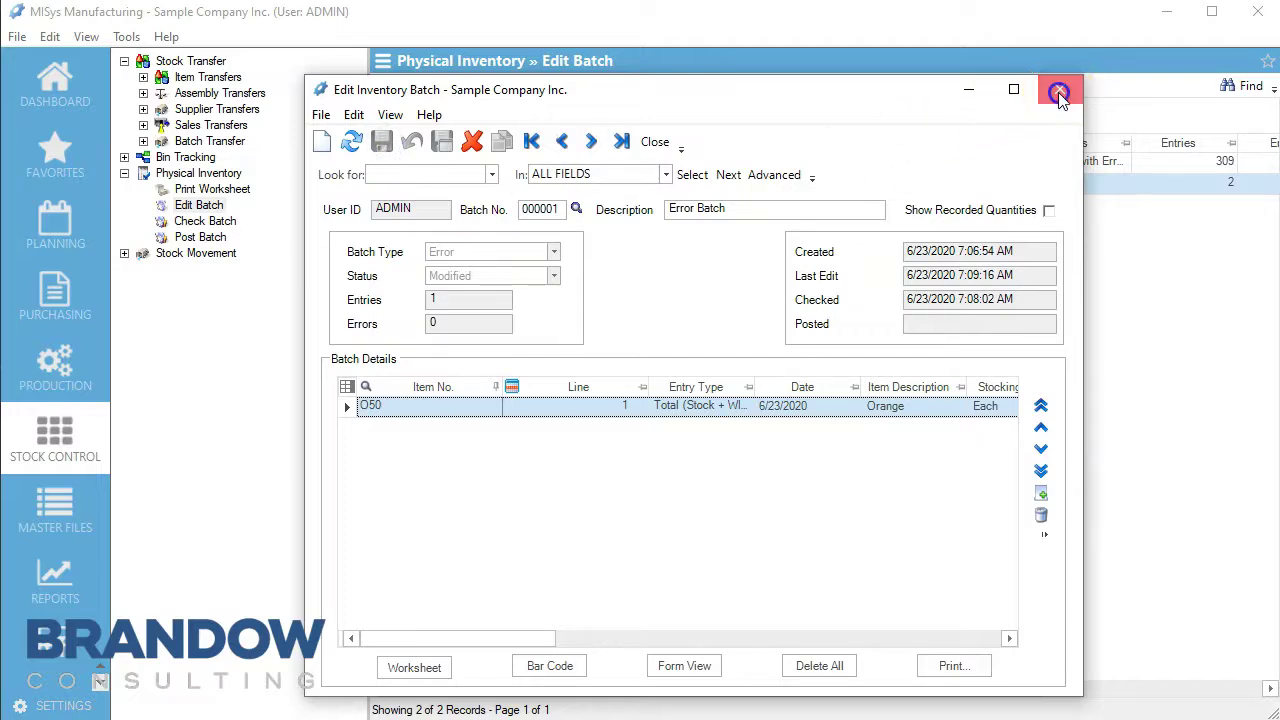
pyautogui.click(1060, 93)
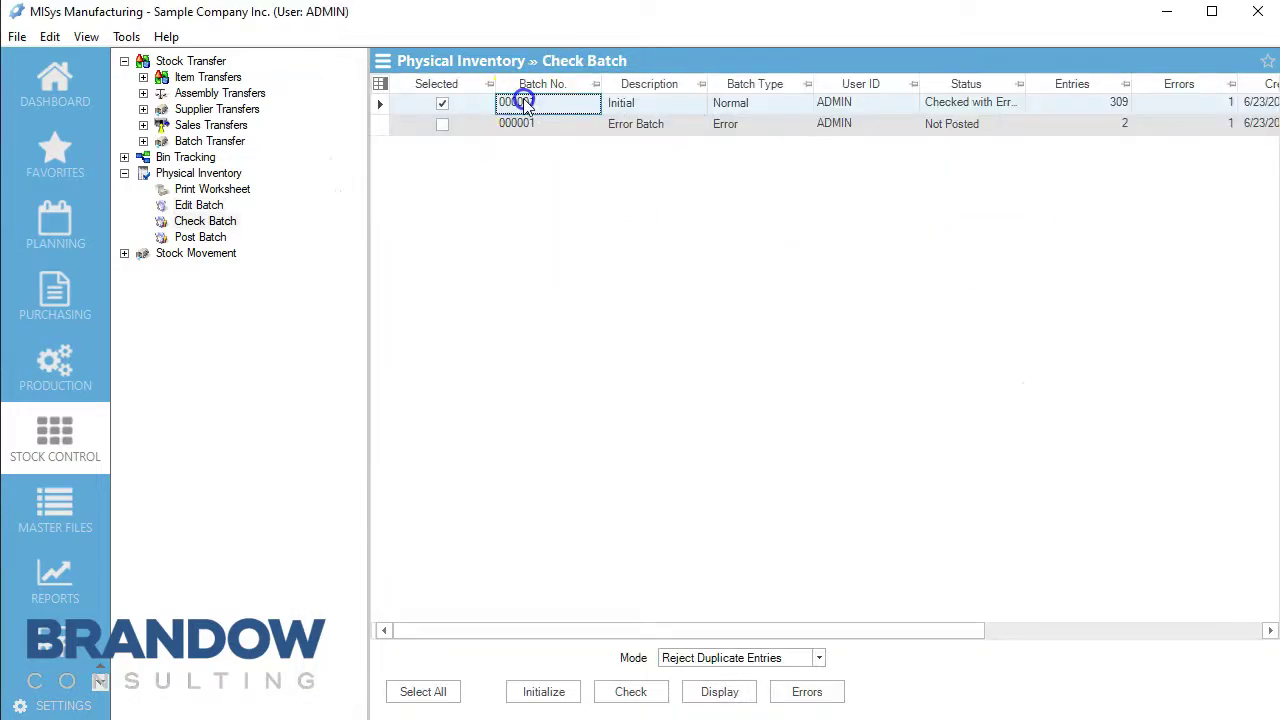
# Delete the duplicate O50 entry on line 309 of the Initial batch, then save and close the batch.
pyautogui.click(200, 206)
pyautogui.doubleClick(526, 166)
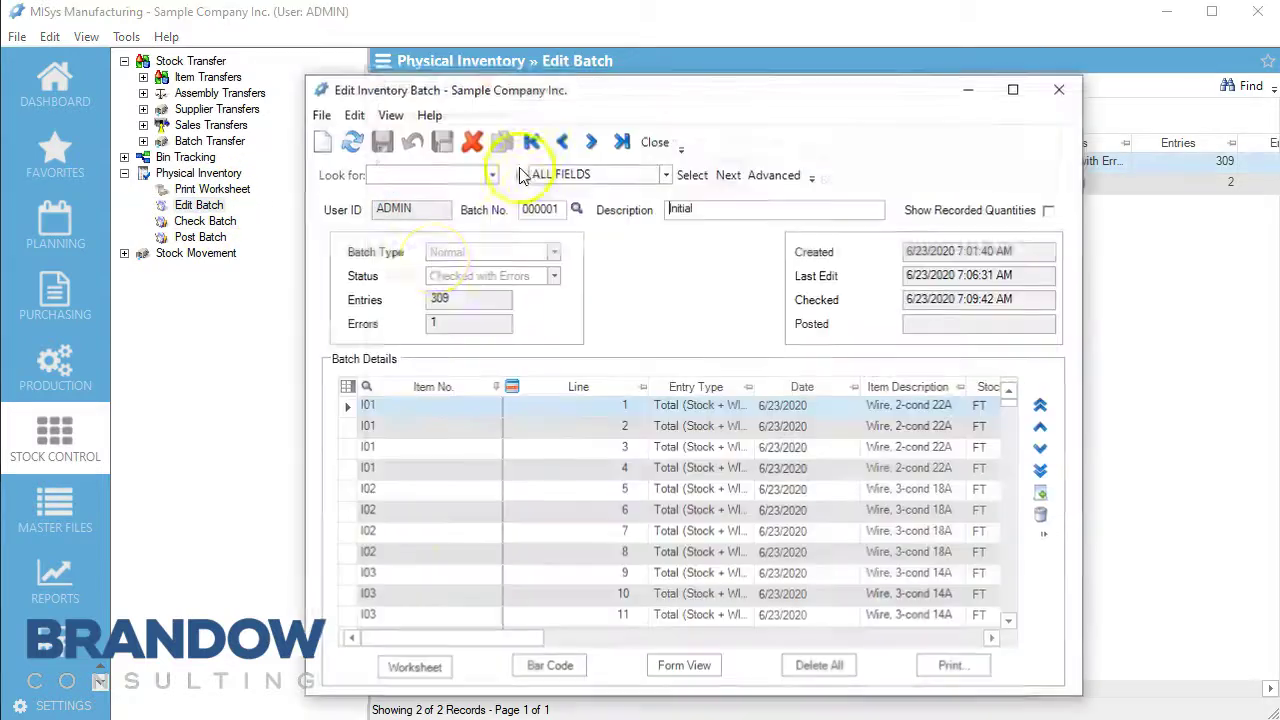
pyautogui.moveTo(1009, 400); pyautogui.dragTo(1010, 430)
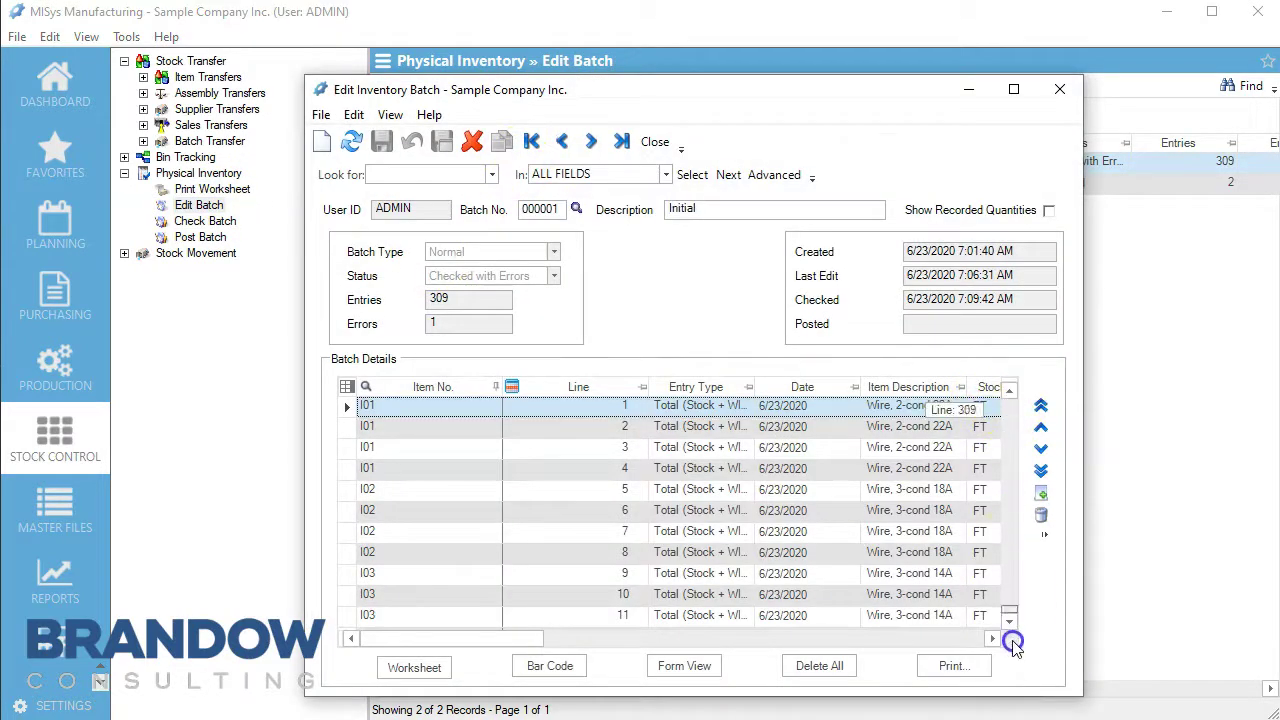
pyautogui.moveTo(1013, 645); pyautogui.dragTo(1013, 645)
pyautogui.click(347, 408)
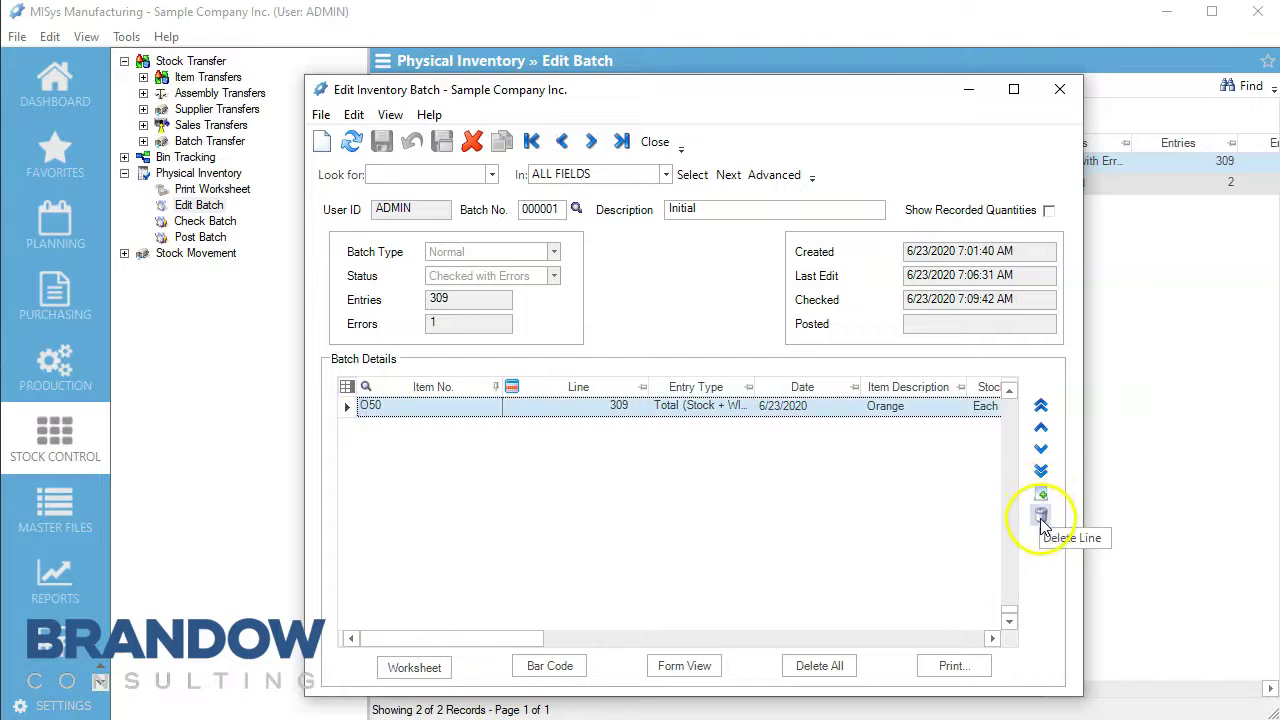
pyautogui.click(1041, 517)
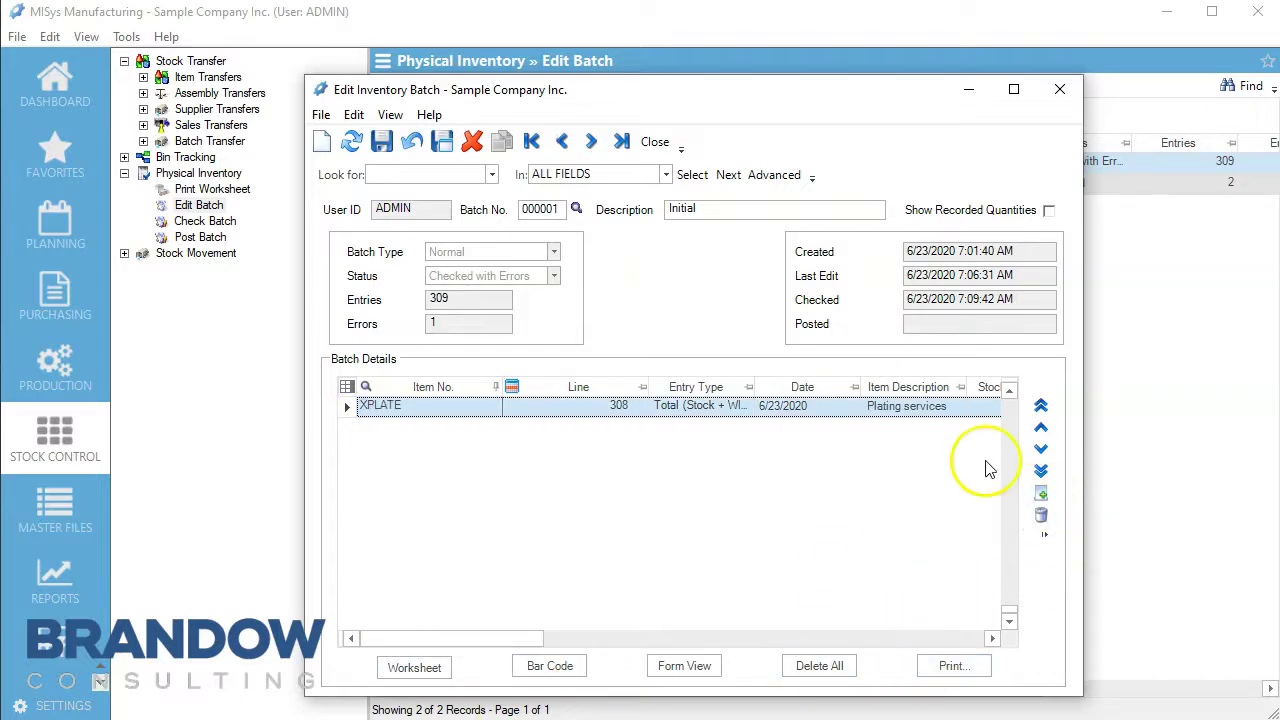
pyautogui.click(381, 141)
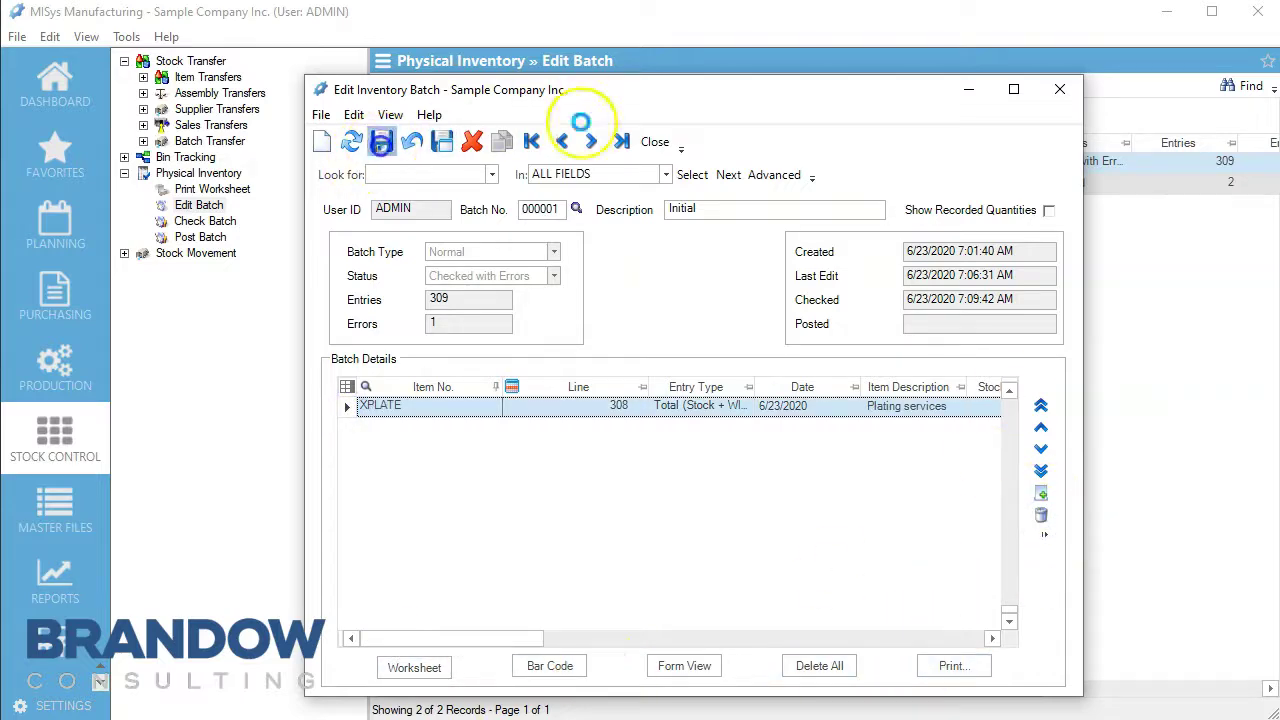
pyautogui.click(1059, 92)
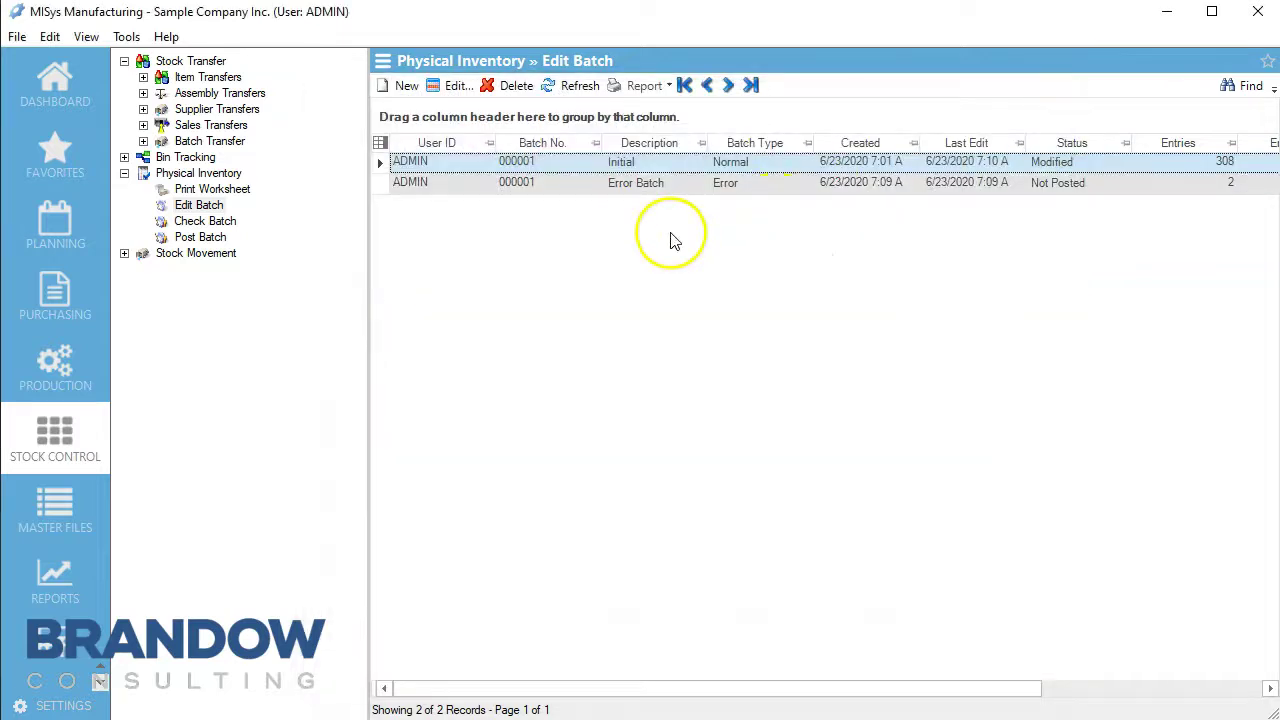
# Initialize the corrected Initial batch and check it again in Reject Duplicate Entries mode.
pyautogui.click(230, 224)
pyautogui.click(541, 691)
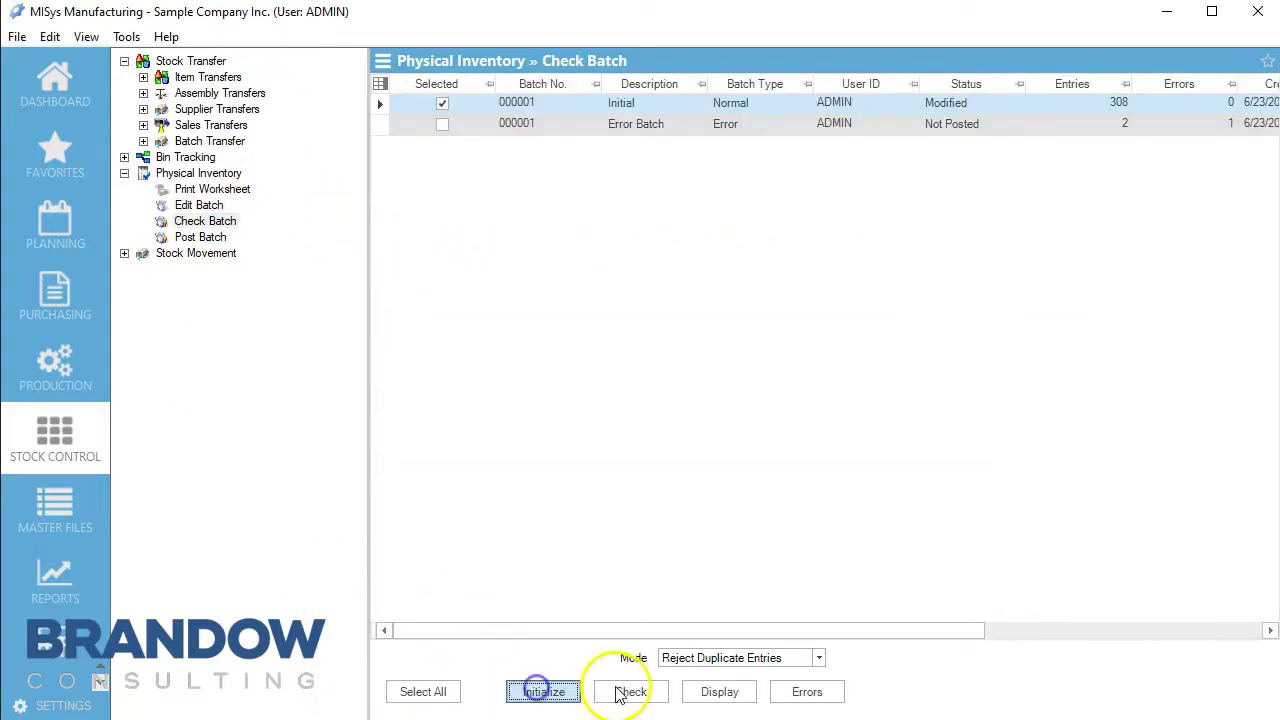
pyautogui.click(697, 483)
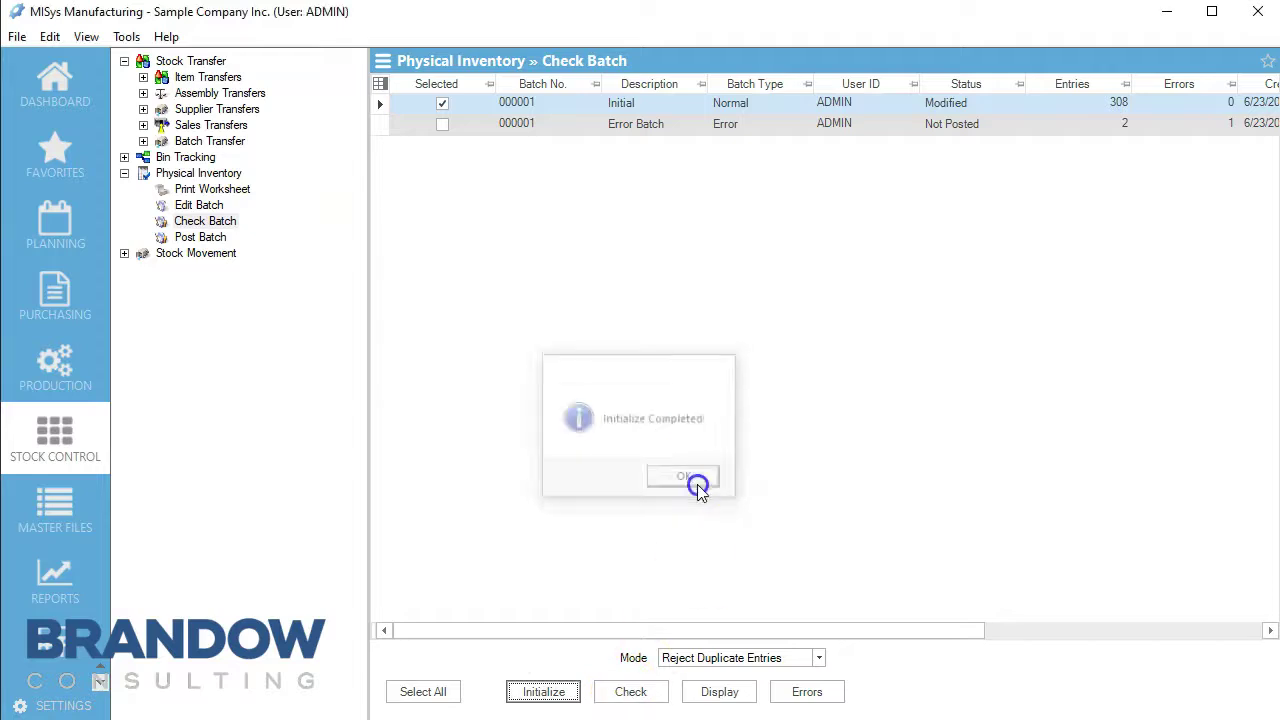
pyautogui.click(633, 692)
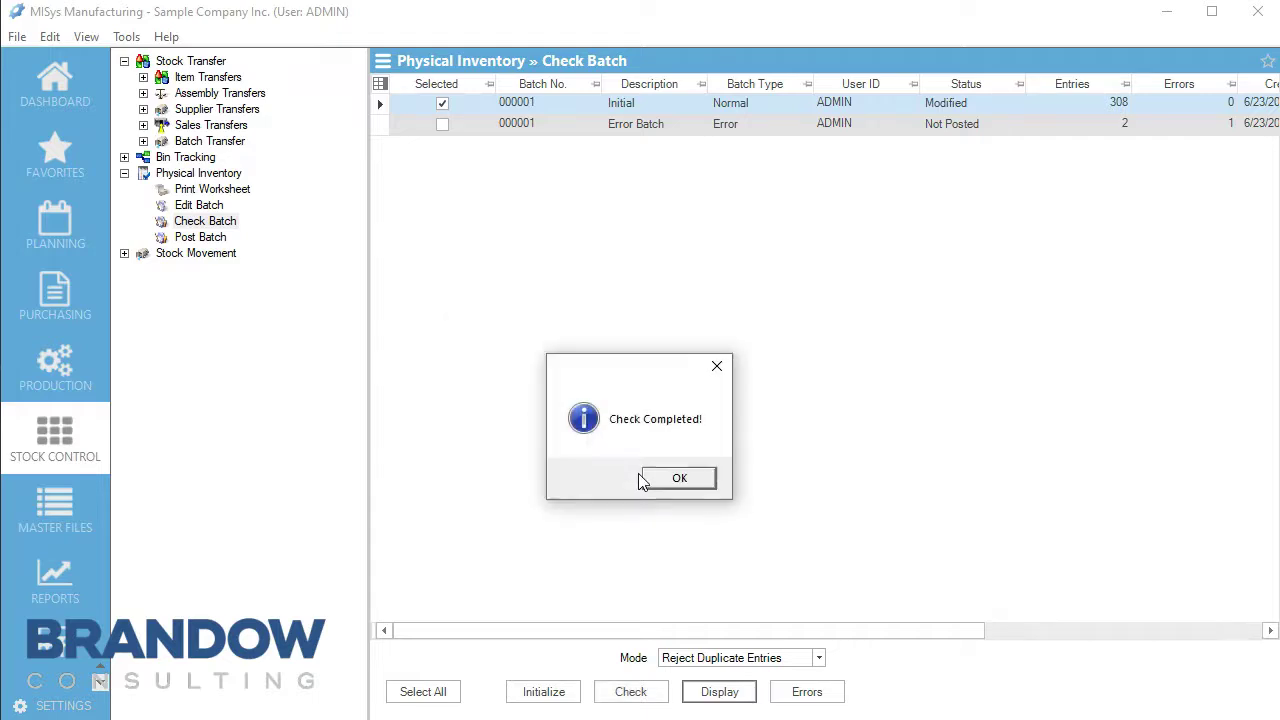
pyautogui.click(678, 478)
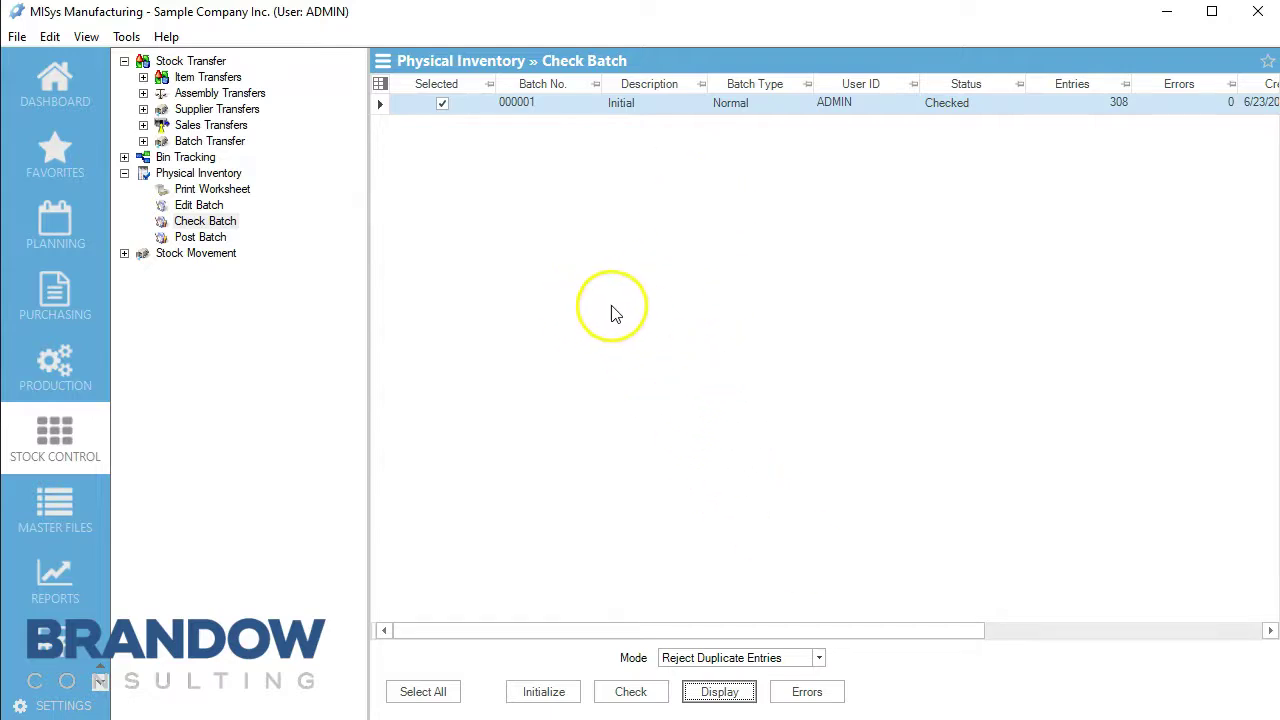
# Post the Initial batch with post date 06/23/2020, creating a backup first.
pyautogui.click(205, 238)
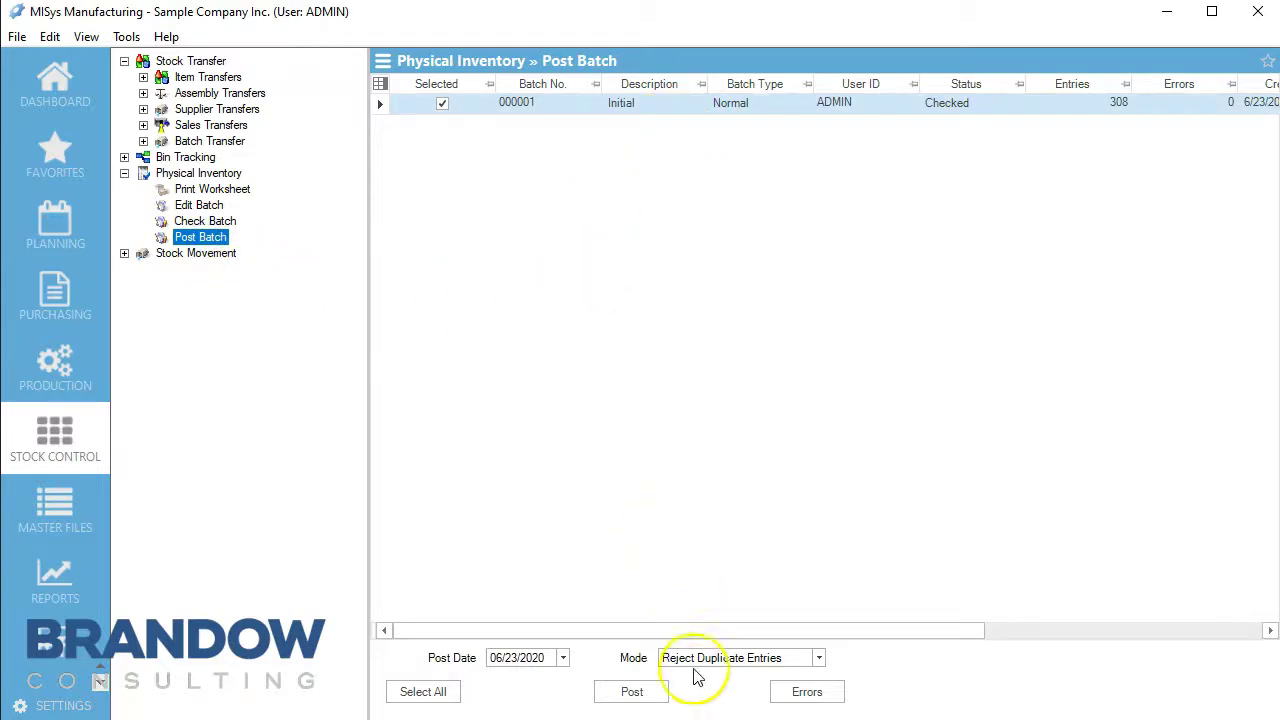
pyautogui.click(651, 690)
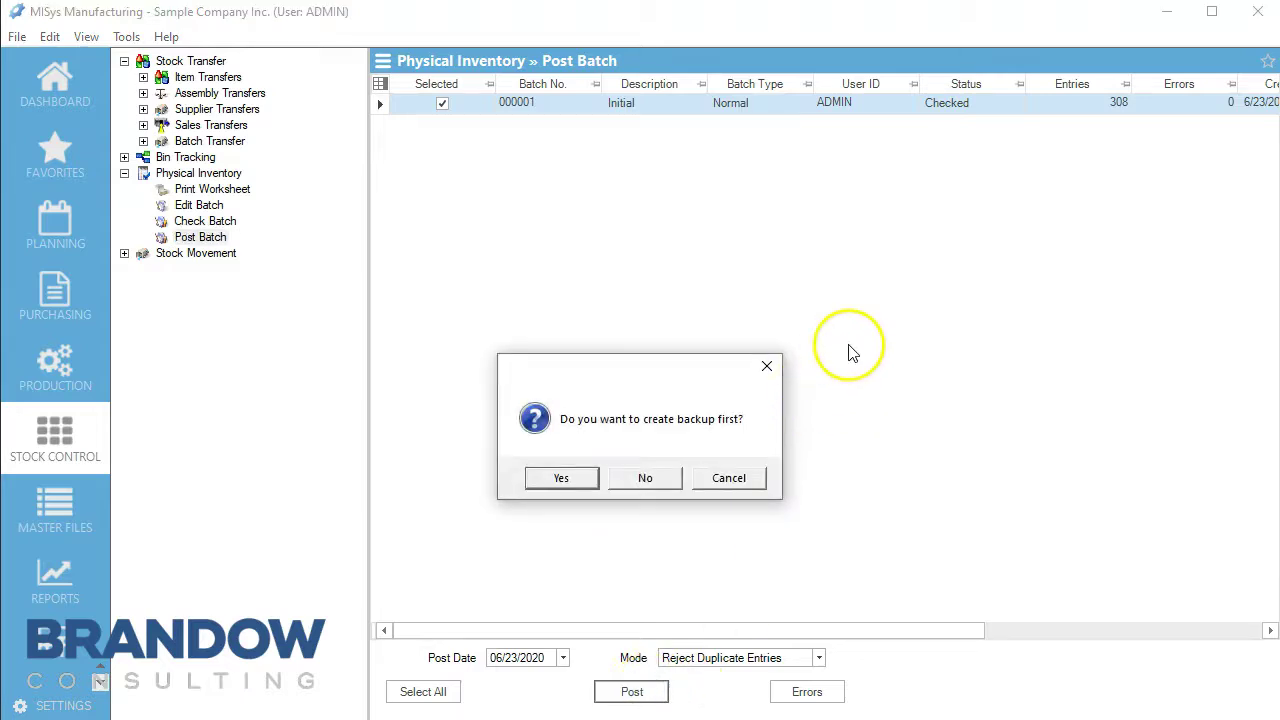
pyautogui.click(570, 484)
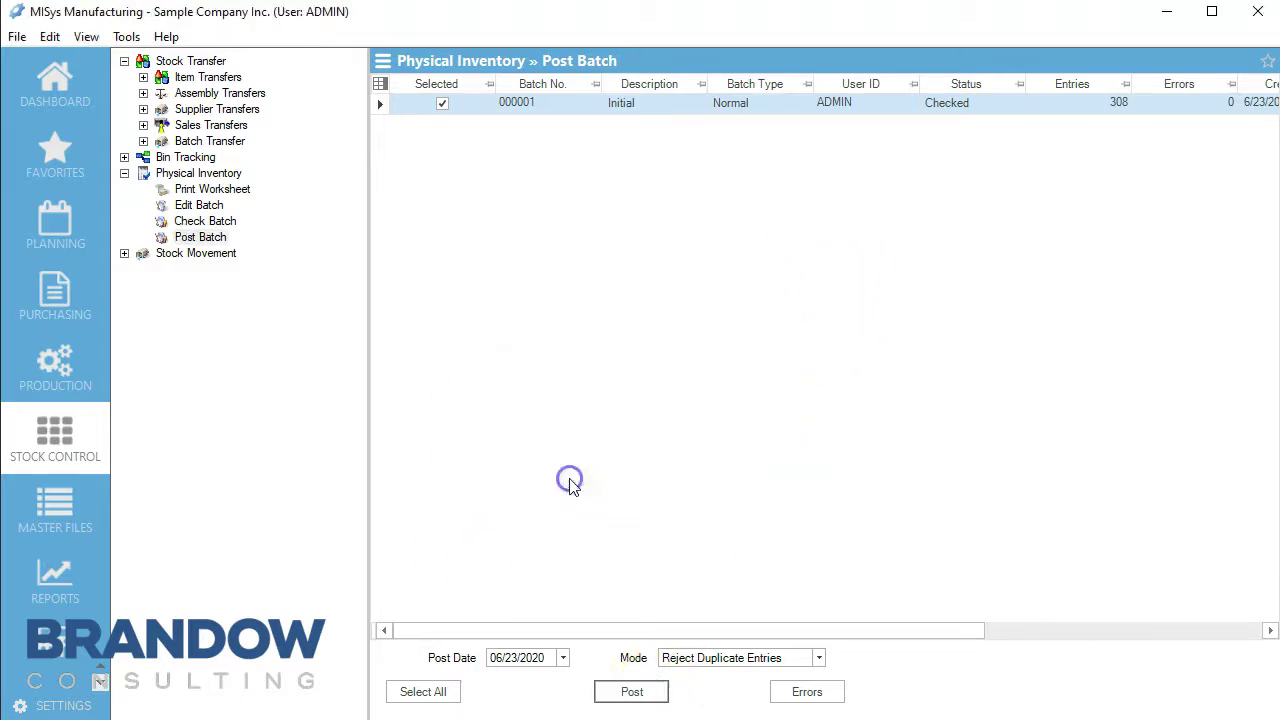
pyautogui.click(648, 467)
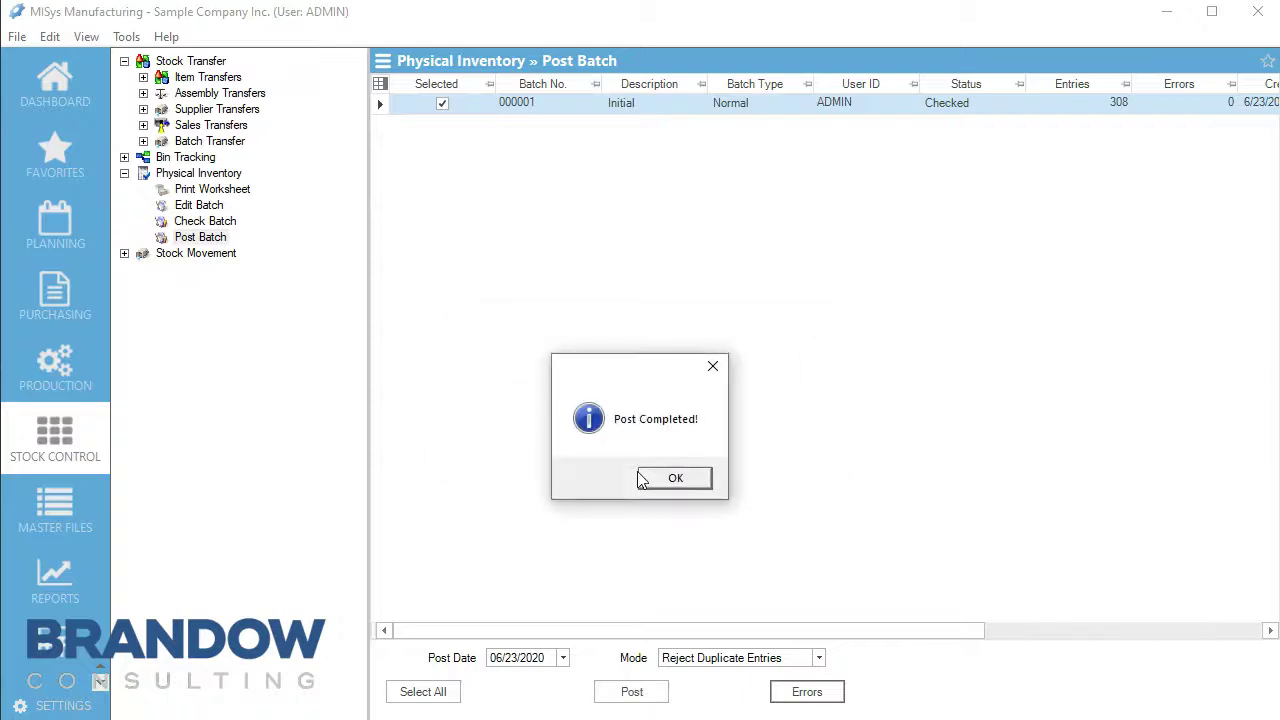
pyautogui.click(642, 478)
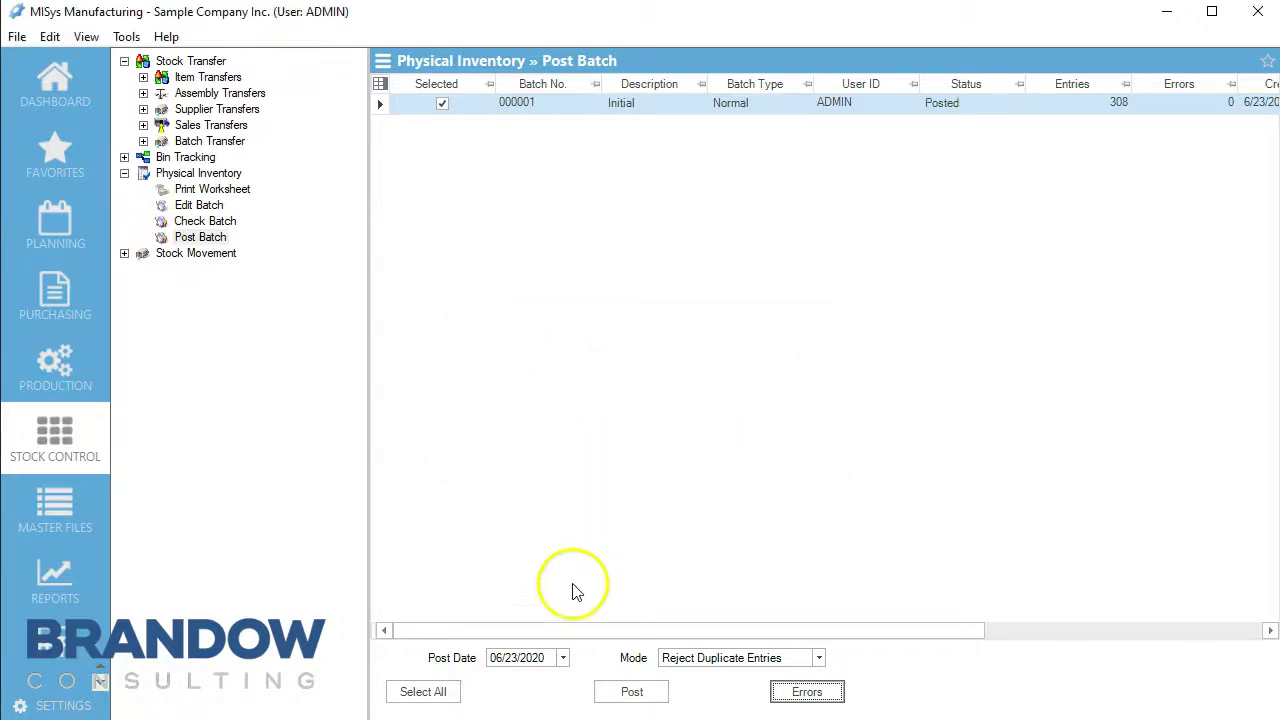